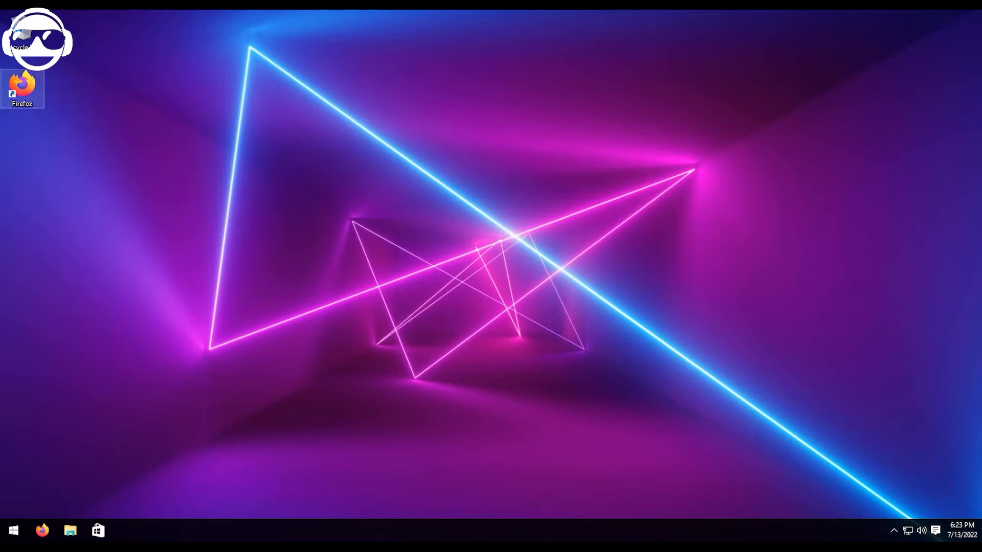
# Open Firefox, search the web for steamcmd, and open the Valve Developer Community SteamCMD page.
pyautogui.doubleClick(22, 84)
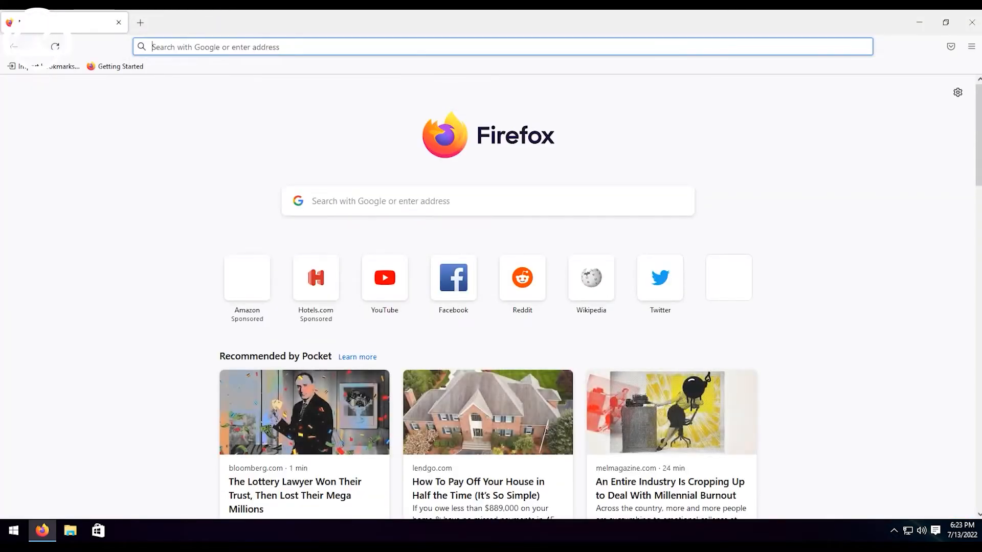
pyautogui.write('steamcmd')
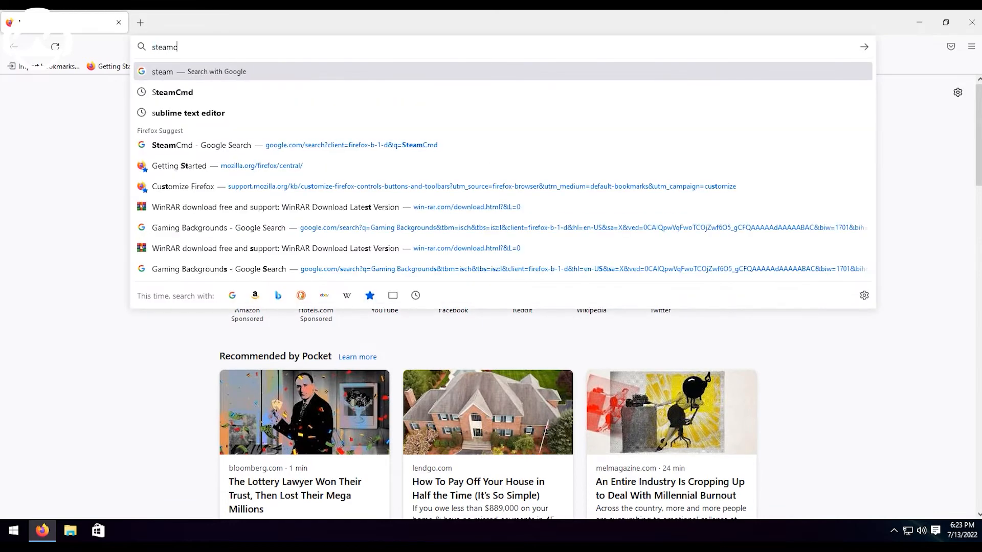
pyautogui.press('Return')
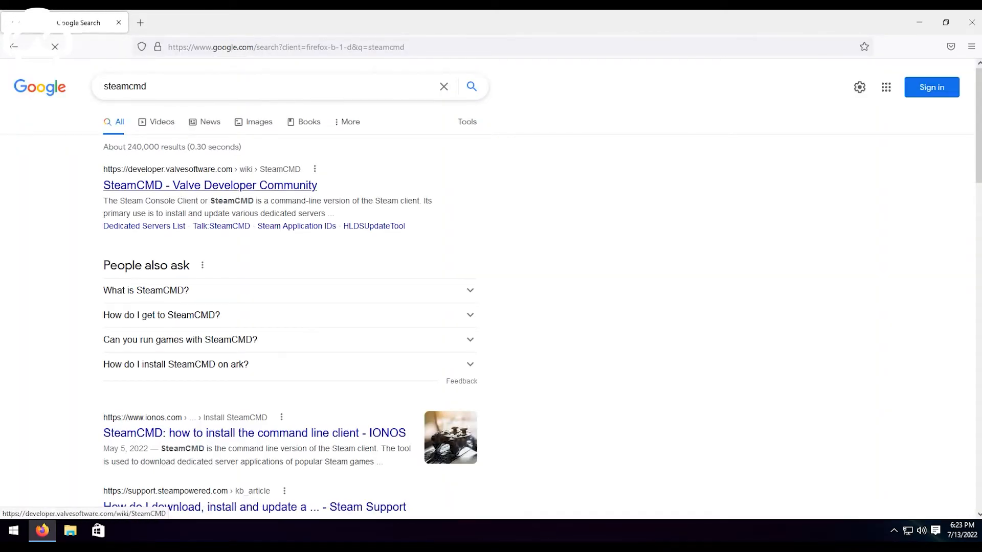
pyautogui.click(245, 185)
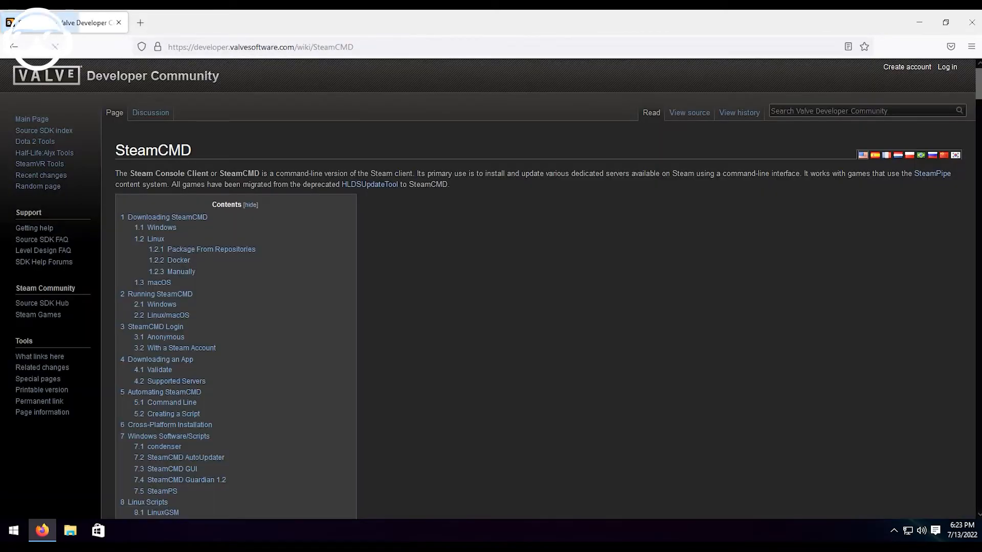
# Download SteamCMD for Windows from the page's Windows section and minimize the browser.
pyautogui.click(164, 228)
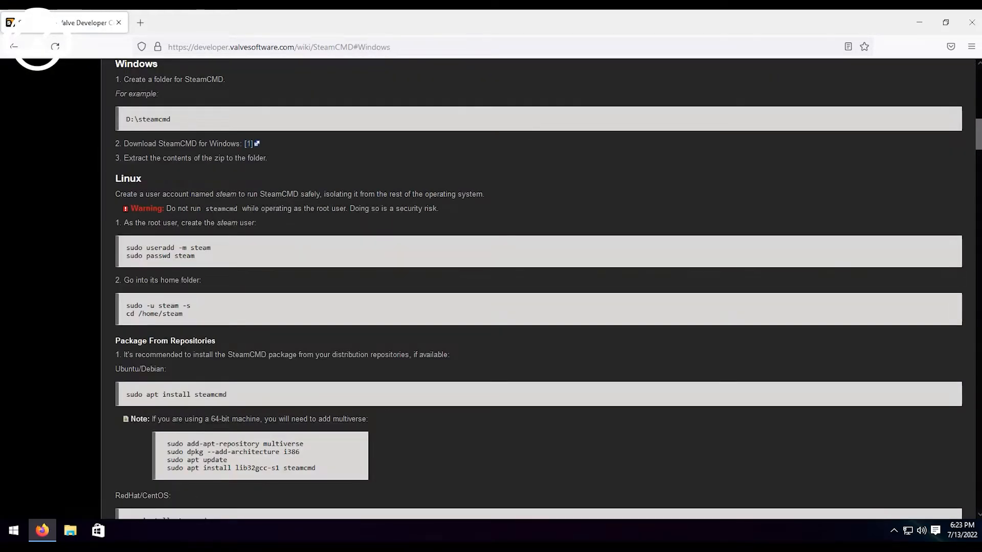
pyautogui.moveTo(115, 144); pyautogui.dragTo(241, 143)
pyautogui.click(249, 144)
pyautogui.click(248, 144)
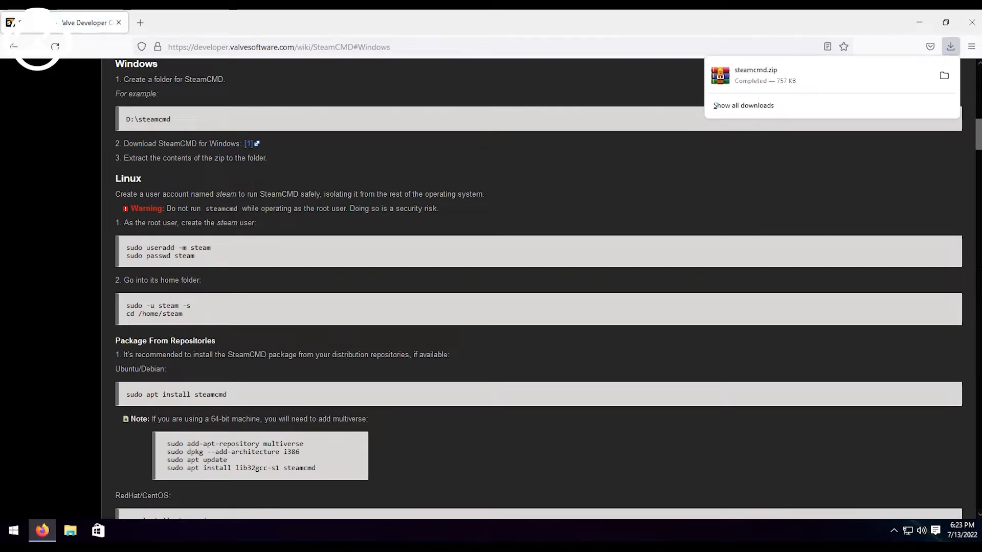
pyautogui.click(920, 22)
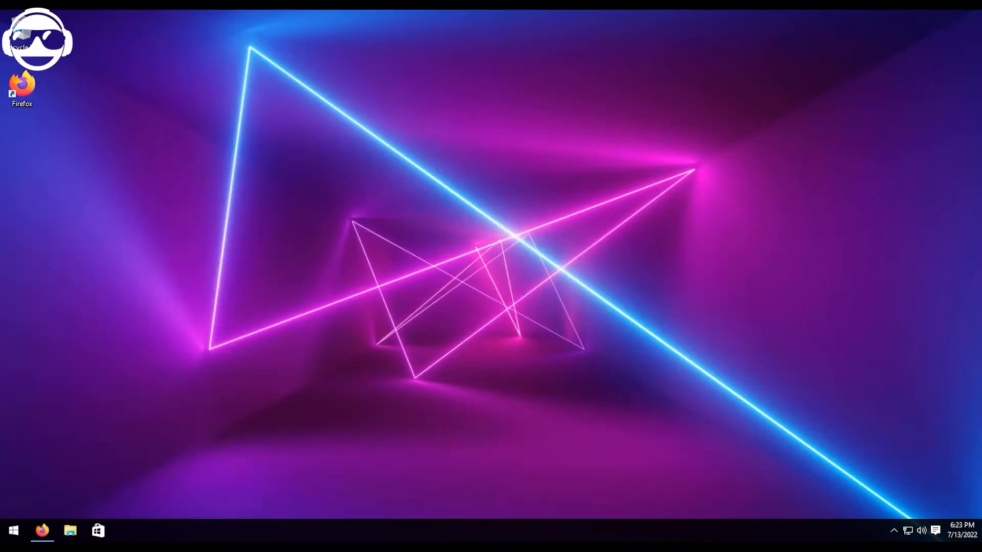
# Extract steamcmd.zip in the Downloads folder into a steamcmd subfolder, keeping the default extraction options.
pyautogui.click(70, 531)
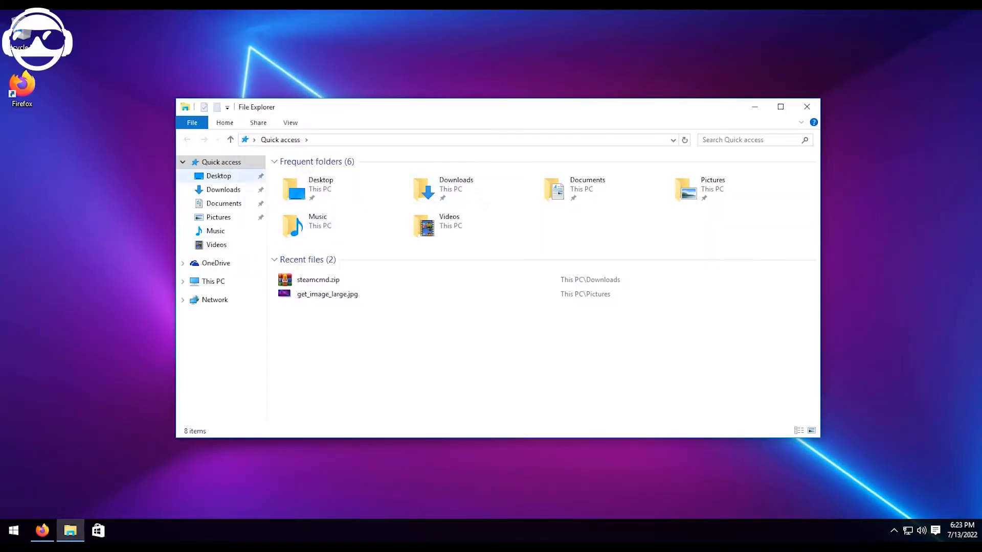
pyautogui.click(224, 190)
pyautogui.click(306, 174)
pyautogui.rightClick(306, 175)
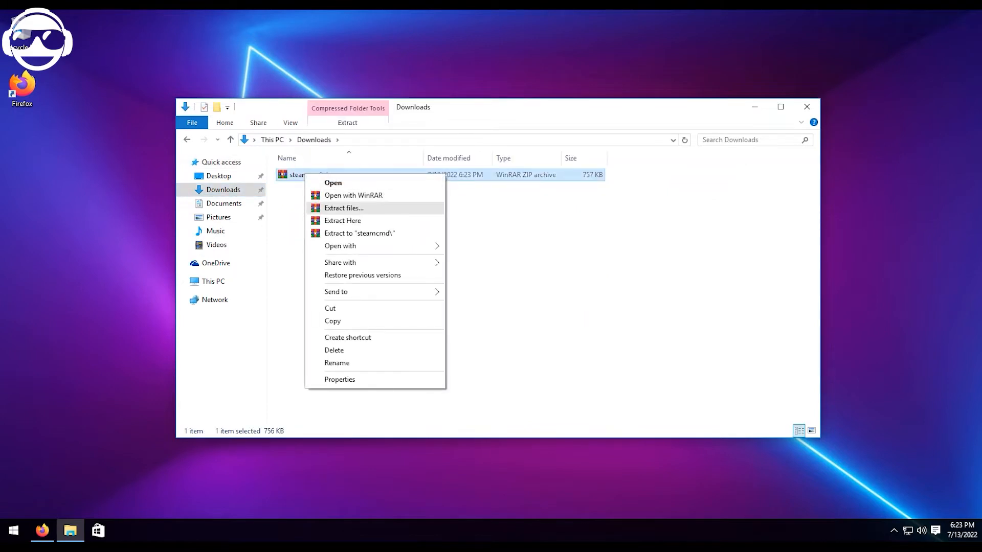
pyautogui.press('Return')
pyautogui.press('Return')
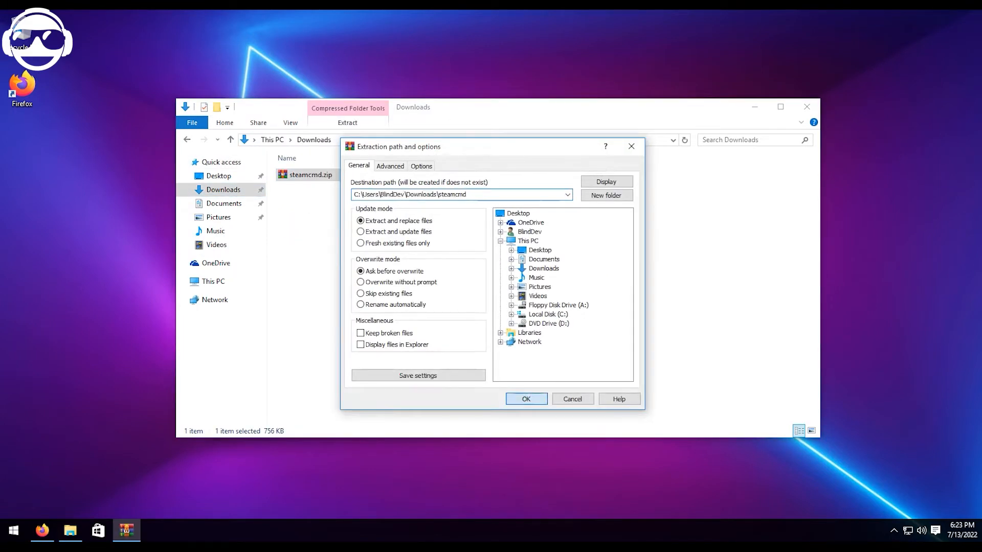
# Cut the extracted steamcmd folder from Downloads.
pyautogui.click(305, 187)
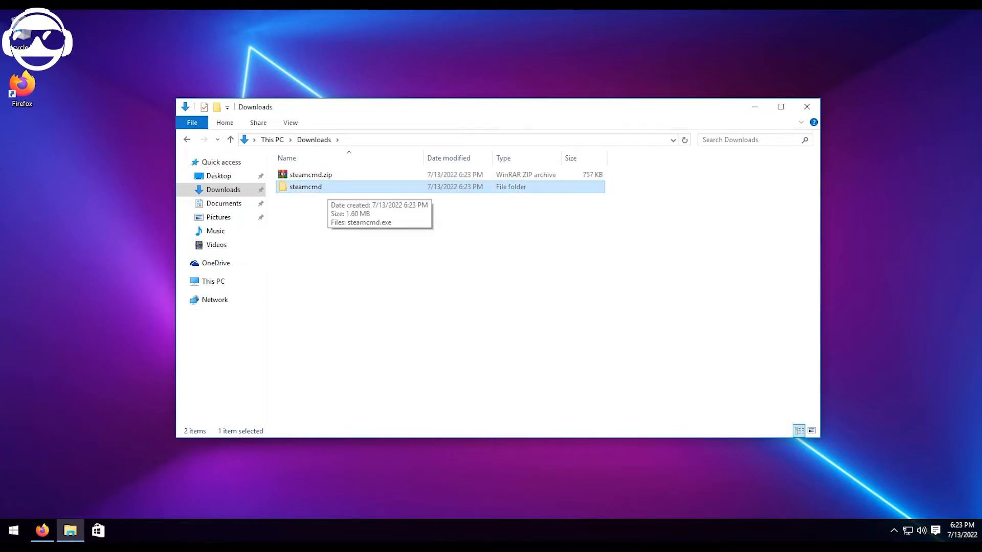
pyautogui.rightClick(312, 190)
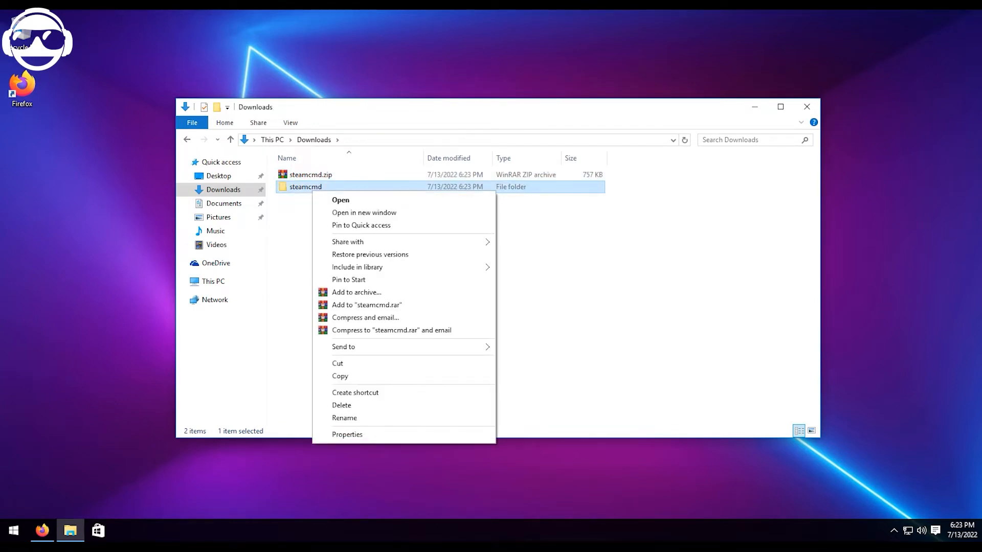
pyautogui.click(337, 364)
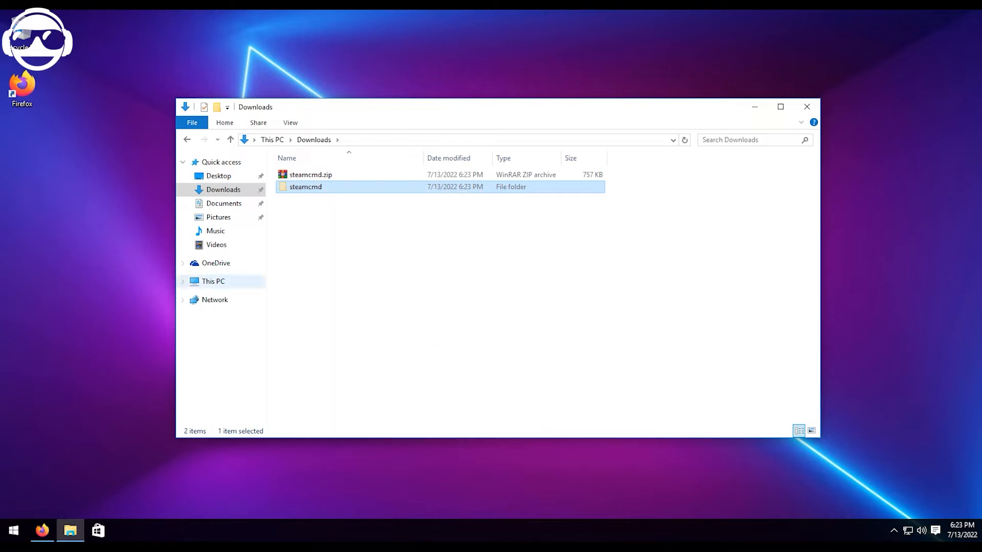
# Create a new folder named server in the root of Local Disk (C:).
pyautogui.click(213, 281)
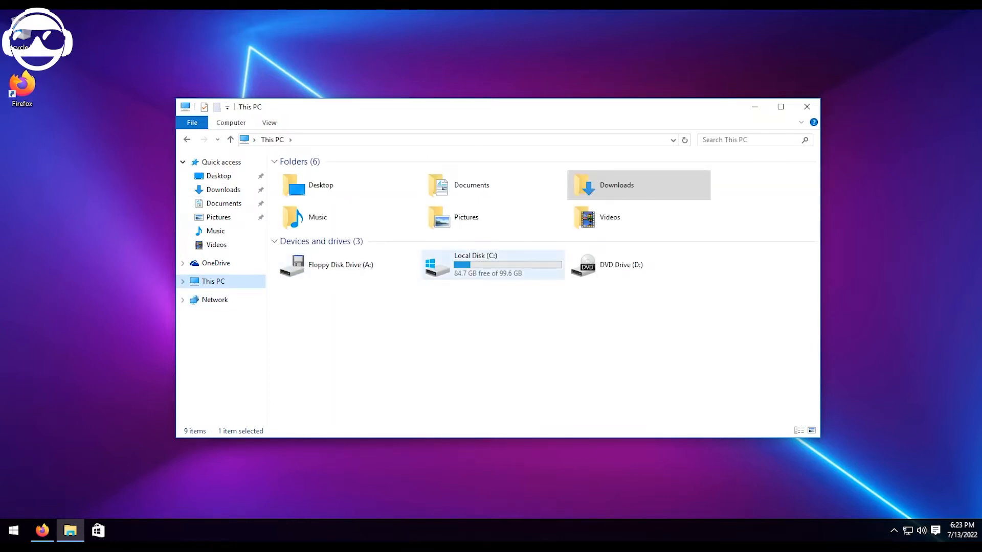
pyautogui.doubleClick(475, 261)
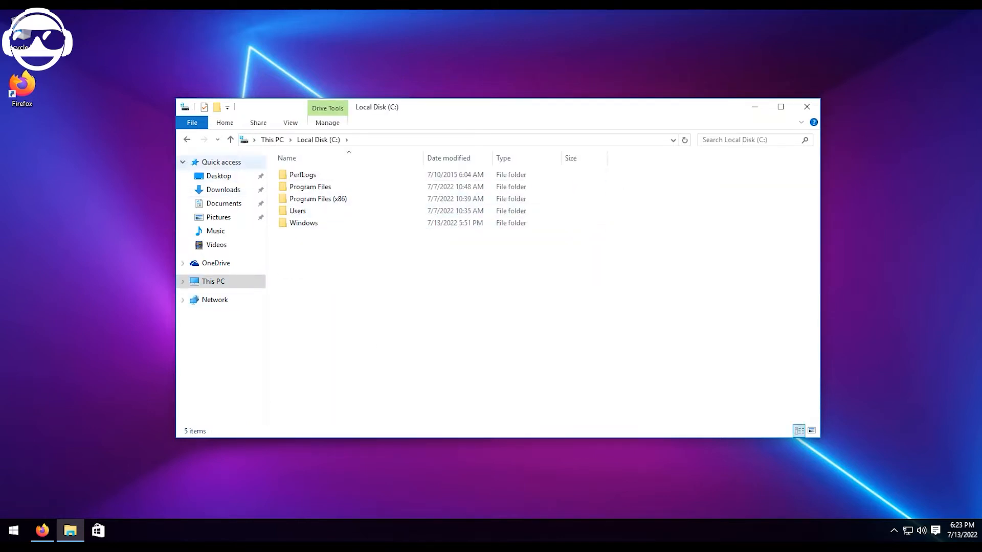
pyautogui.hotkey('ctrl', 'shift', 'n')
pyautogui.write('server')
pyautogui.press('Return')
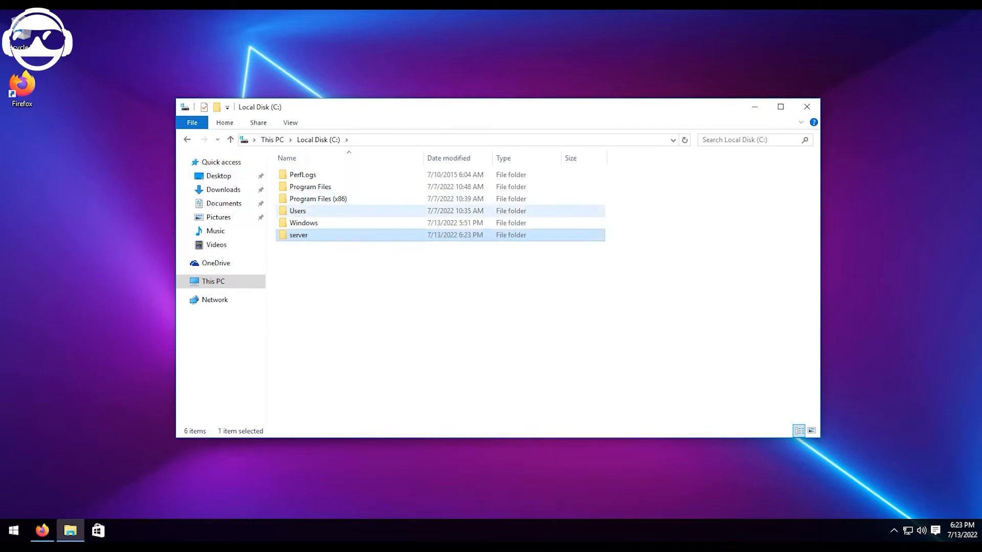
# Rename the new folder to servers and paste the cut steamcmd folder inside it.
pyautogui.press('F2')
pyautogui.press('Right')
pyautogui.write('s')
pyautogui.press('Return')
pyautogui.press('Return')
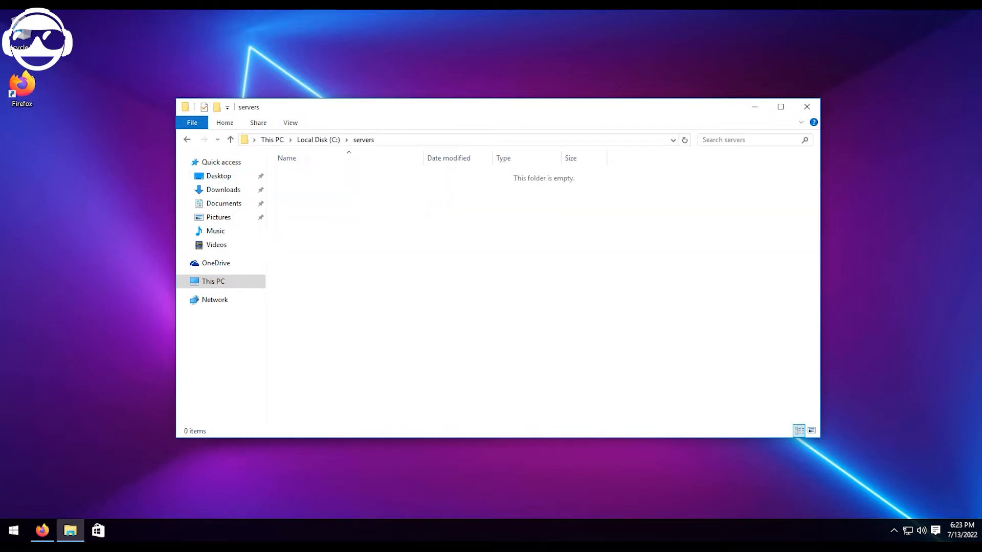
pyautogui.rightClick(312, 190)
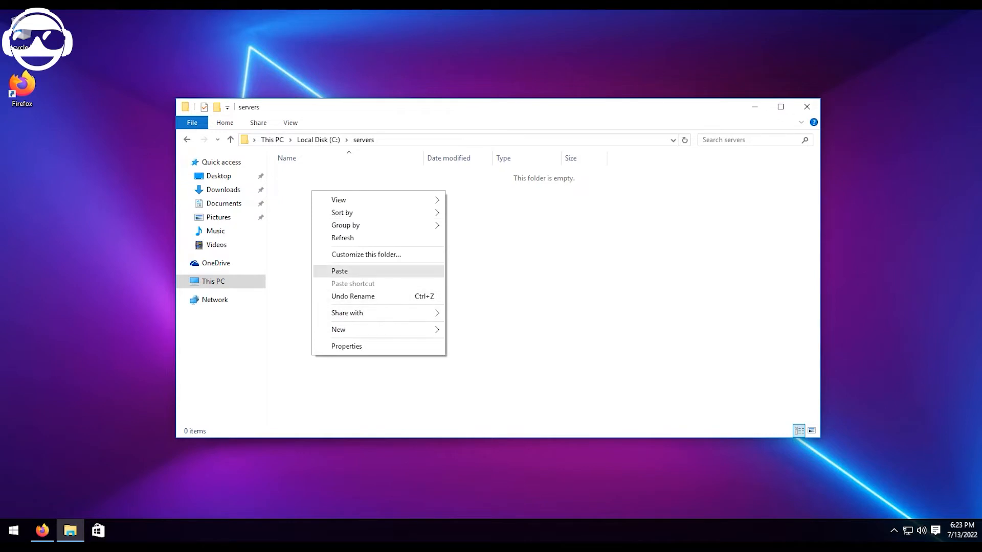
pyautogui.click(339, 271)
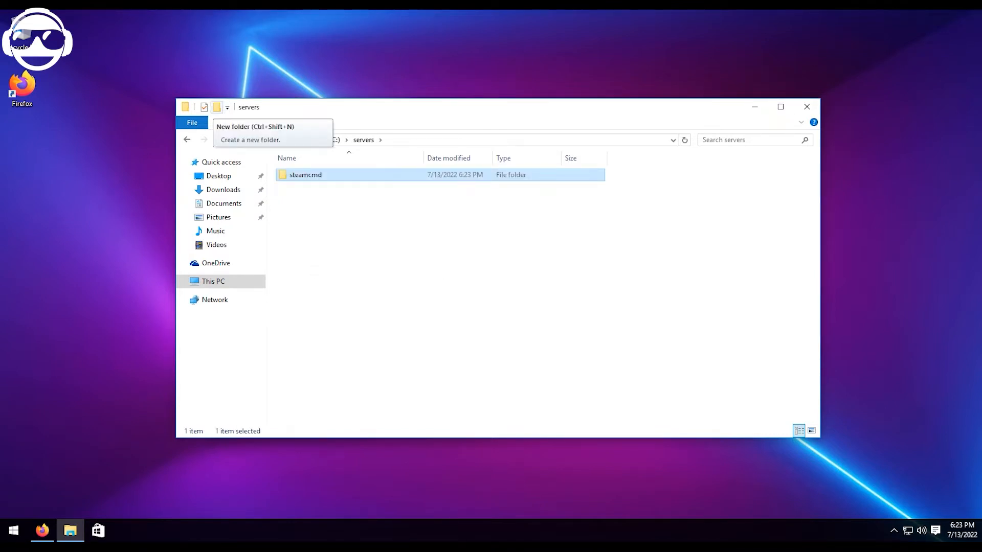
# Create a new folder named rust in C:\servers, beside the steamcmd folder.
pyautogui.click(217, 107)
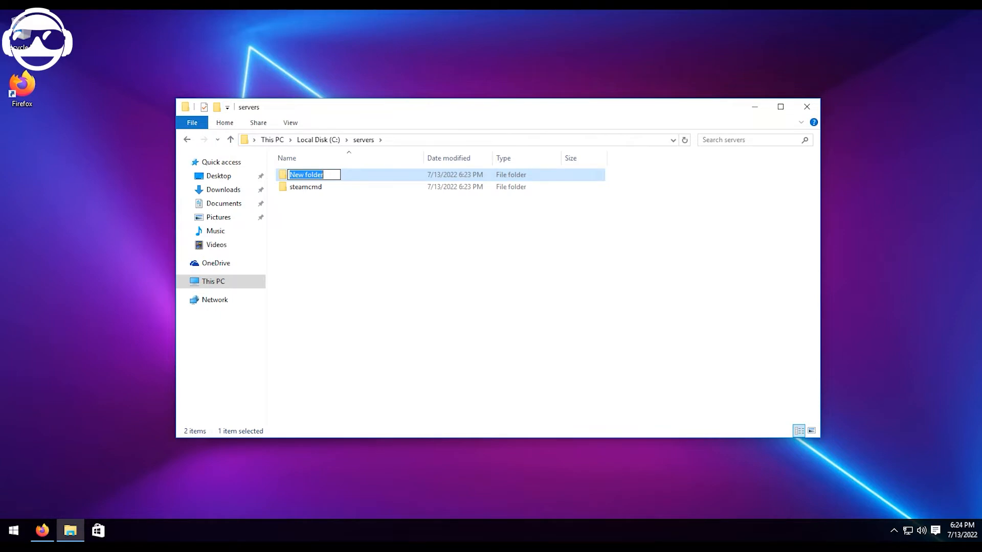
pyautogui.write('Rust')
pyautogui.press('BackSpace')
pyautogui.press('BackSpace')
pyautogui.press('BackSpace')
pyautogui.press('BackSpace')
pyautogui.write('rust')
pyautogui.press('Return')
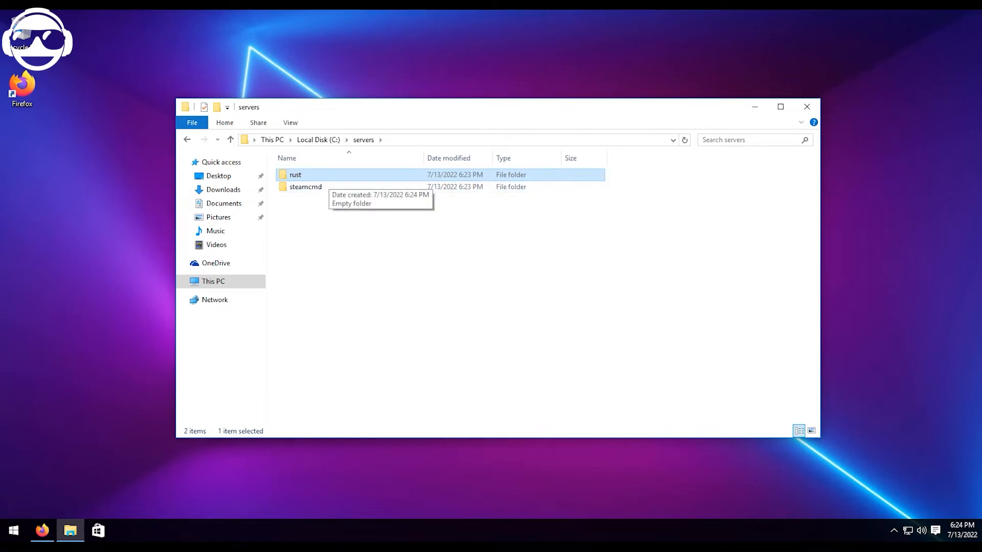
# Run steamcmd.exe from the steamcmd folder so that it downloads its updates.
pyautogui.doubleClick(307, 187)
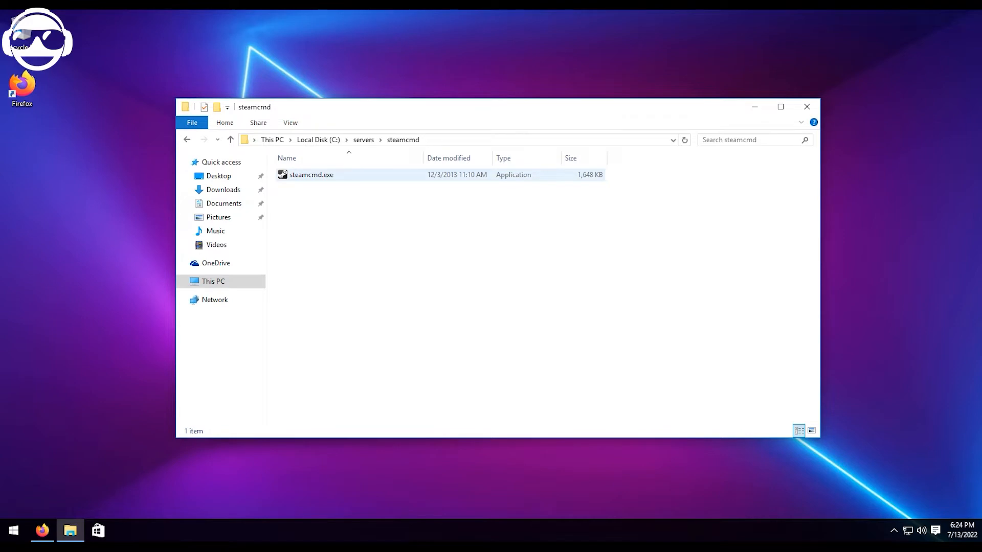
pyautogui.doubleClick(311, 175)
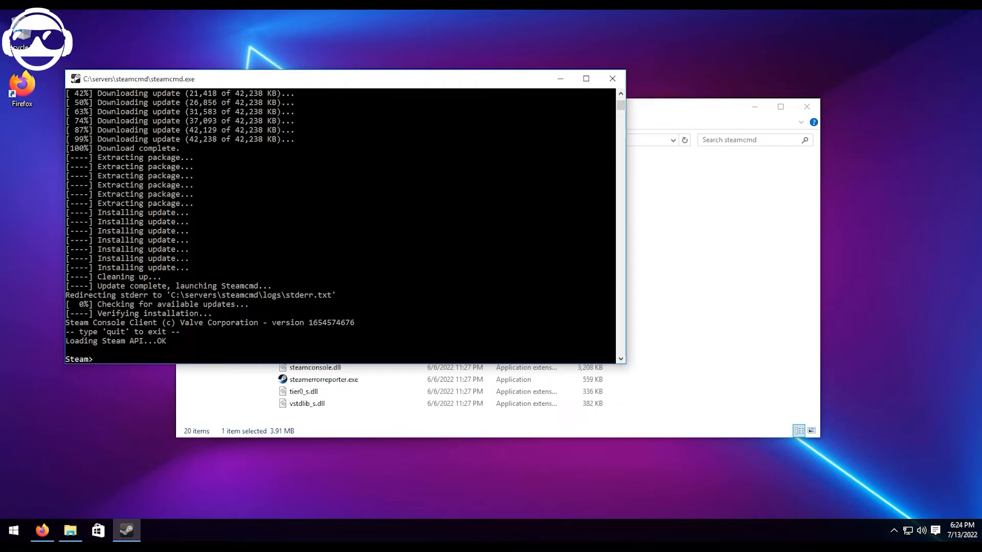
# Copy the path of the C:\servers\rust folder and return to the SteamCMD console.
pyautogui.click(675, 291)
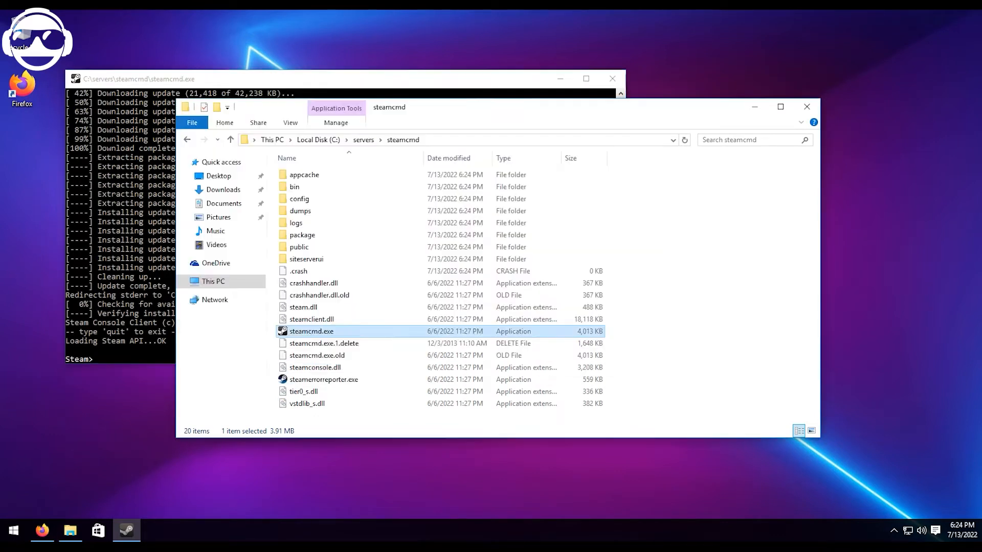
pyautogui.click(364, 140)
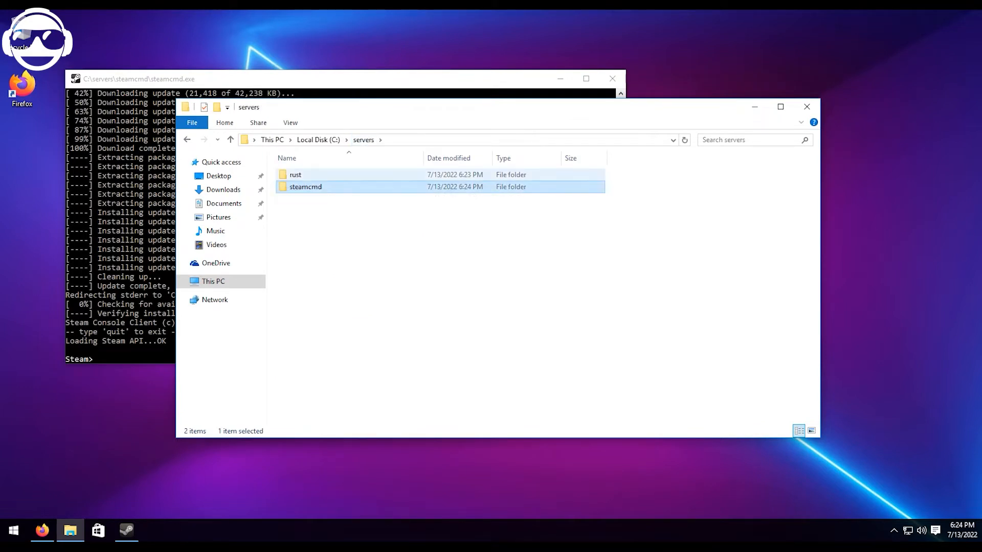
pyautogui.doubleClick(307, 175)
pyautogui.click(438, 140)
pyautogui.hotkey('ctrl', 'c')
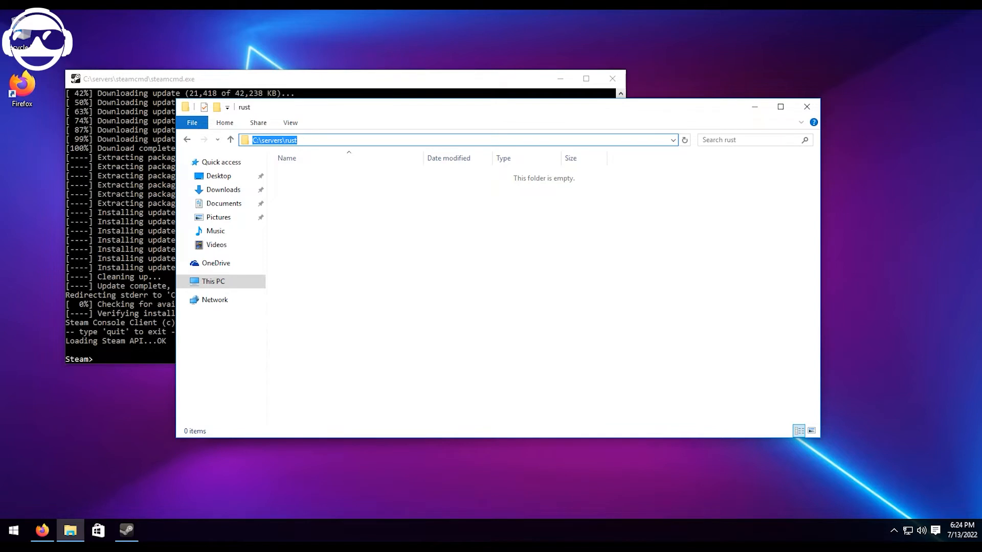
pyautogui.press('Escape')
pyautogui.hotkey('alt', 'Tab')
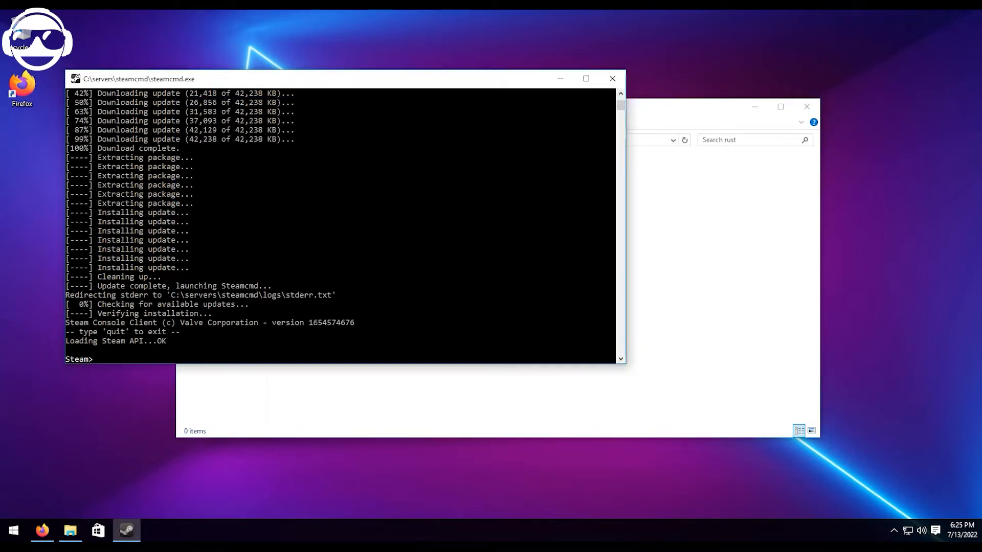
# Set the SteamCMD install directory with force_install_dir C:\servers\rust.
pyautogui.write('force_install_dir')
pyautogui.hotkey('ctrl', 'v')
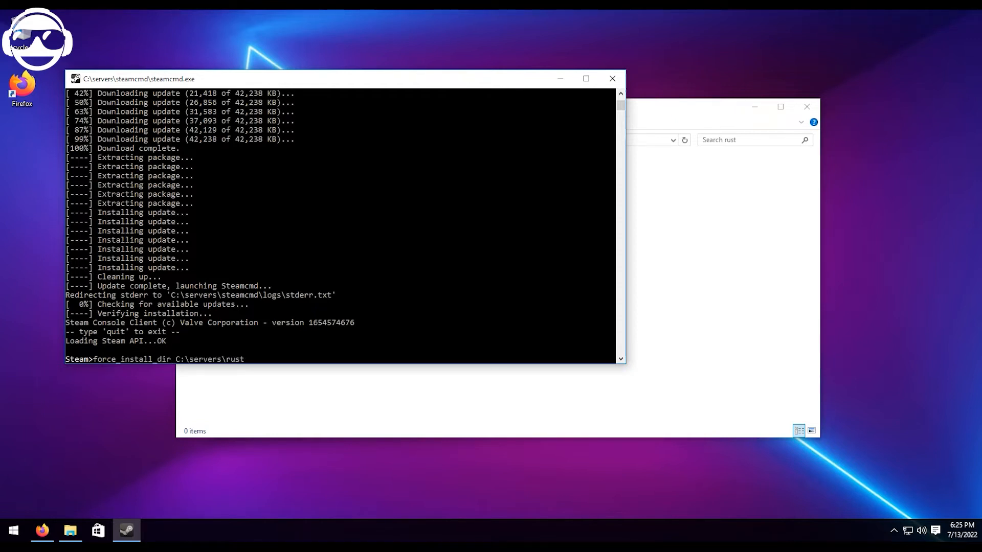
pyautogui.press('Return')
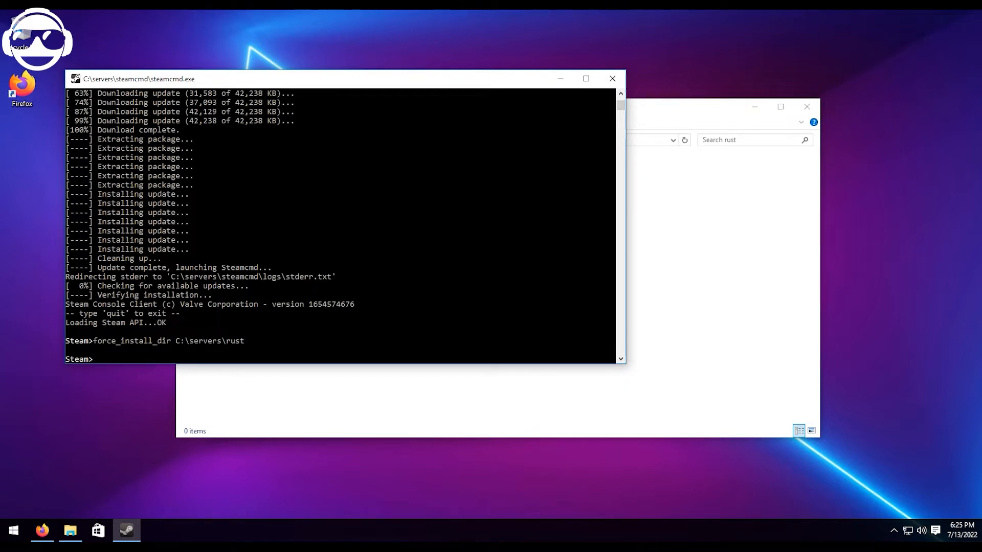
# Log in to Steam anonymously with the command login anonymous.
pyautogui.write('login anonymous')
pyautogui.press('Return')
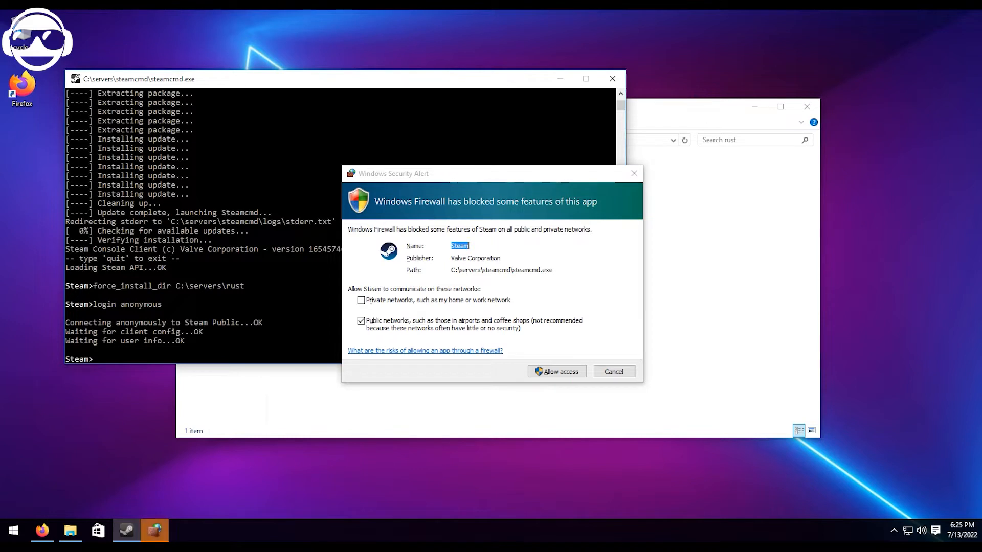
# Install the Rust dedicated server by running app_update 258550 validate.
pyautogui.write('app_update 258550 validate')
pyautogui.press('Return')
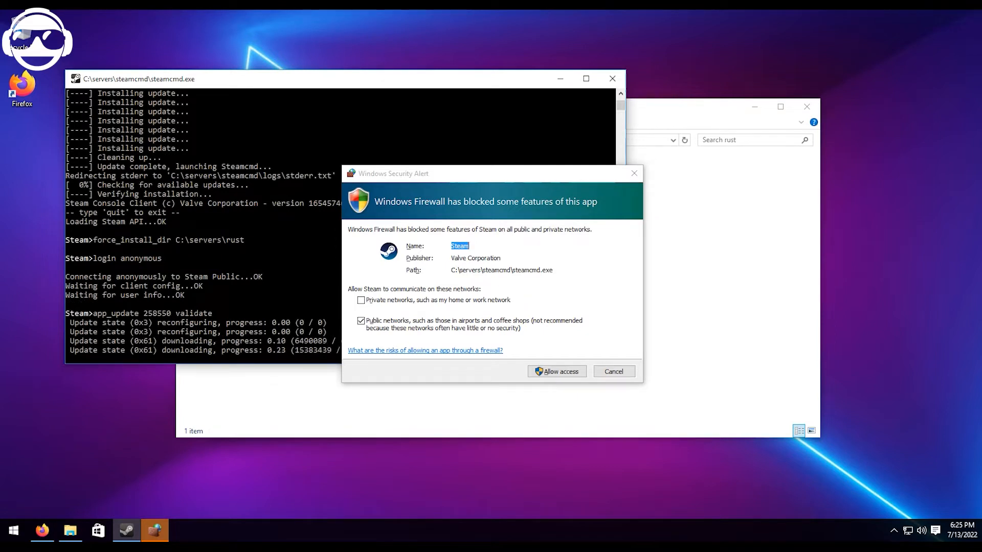
# Allow Steam through Windows Firewall on public networks and close SteamCMD once the installation has finished.
pyautogui.click(557, 372)
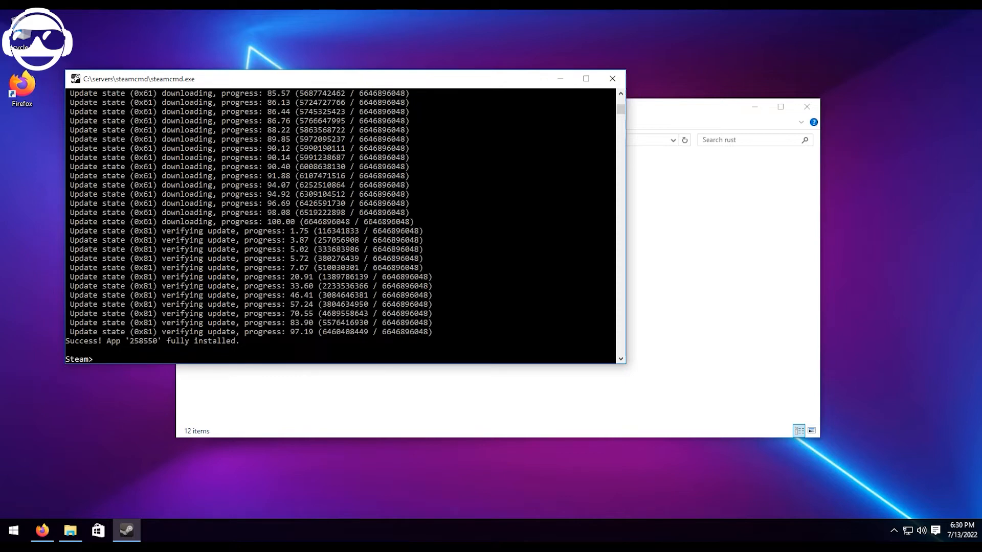
pyautogui.click(612, 78)
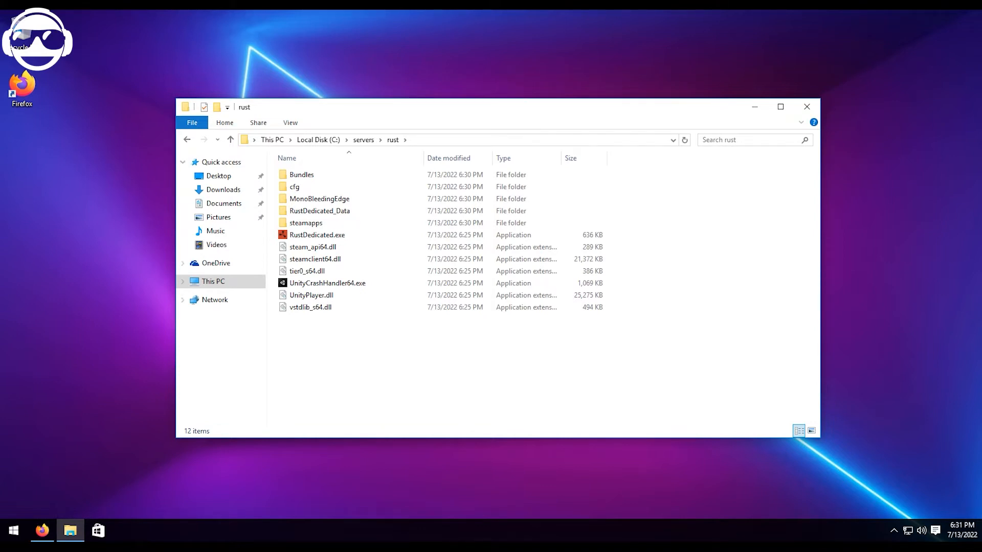
# Switch to Firefox, go to umod.org/games/rust and download Oxide.Rust.zip, then minimize the browser.
pyautogui.click(42, 531)
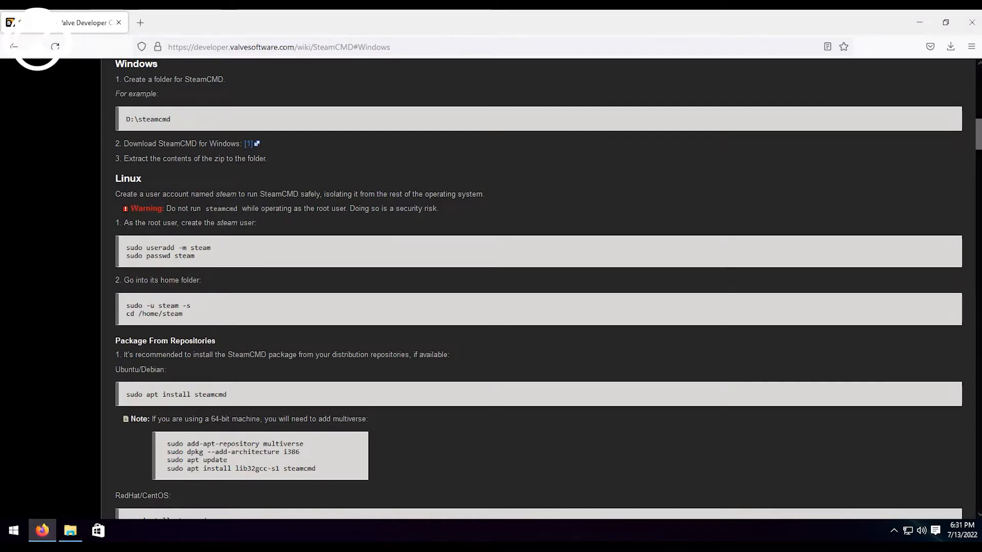
pyautogui.hotkey('ctrl', 'l')
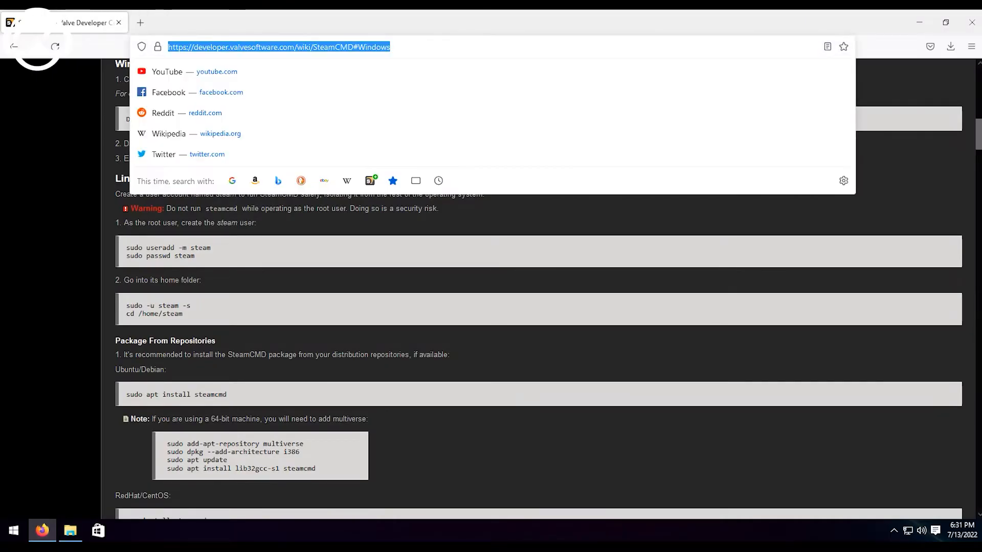
pyautogui.write('umod.or')
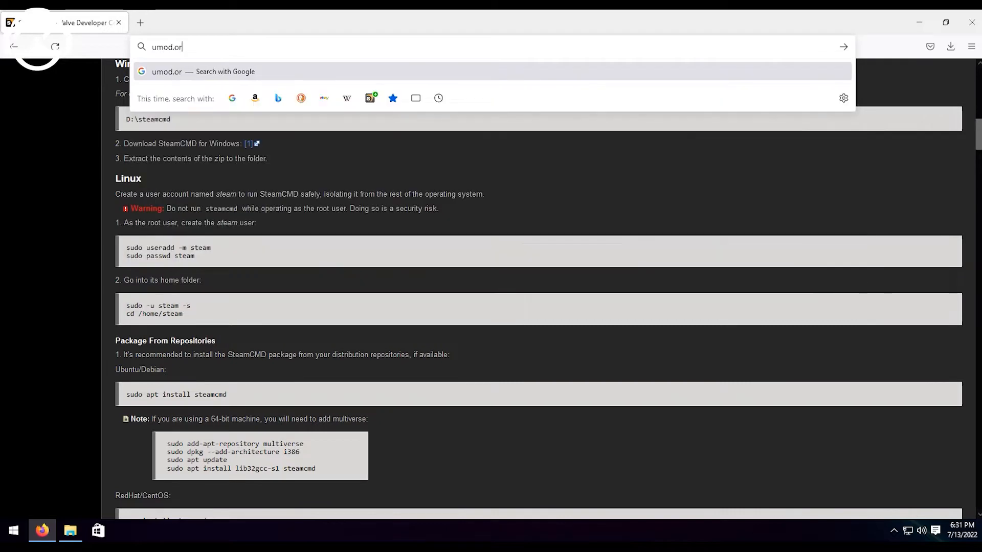
pyautogui.write('g/games/rust')
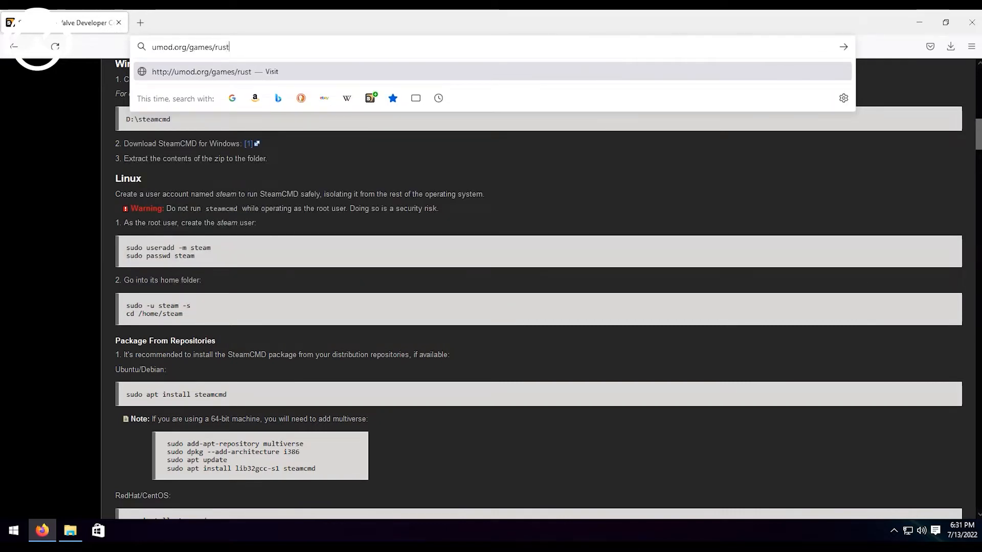
pyautogui.press('Return')
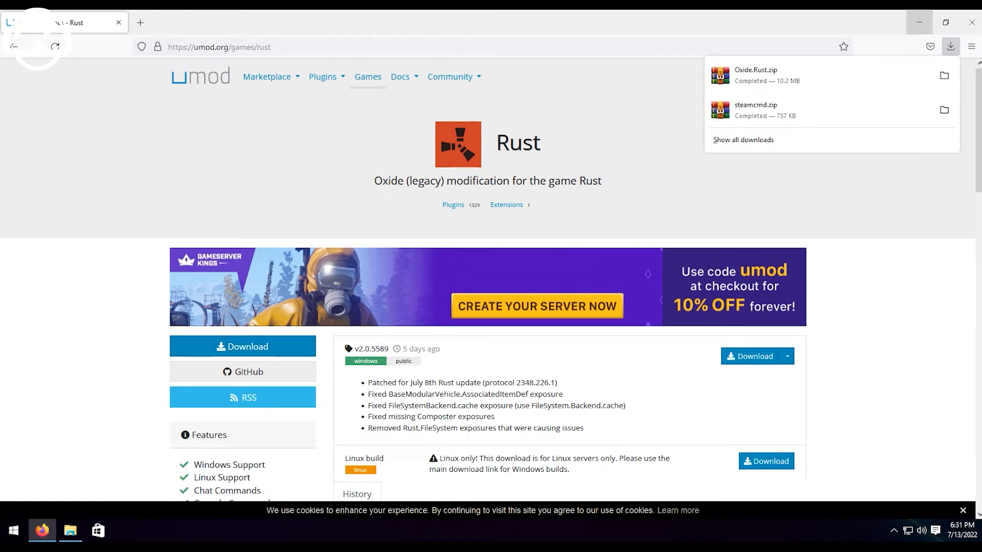
pyautogui.click(919, 22)
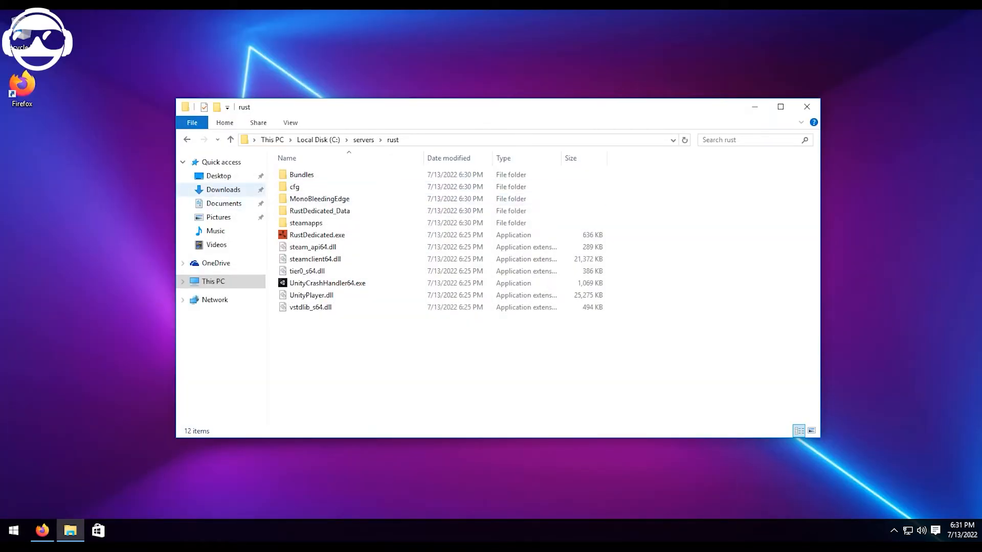
# Extract Oxide.Rust.zip in the Downloads folder into its own Oxide.Rust folder.
pyautogui.click(223, 190)
pyautogui.rightClick(303, 176)
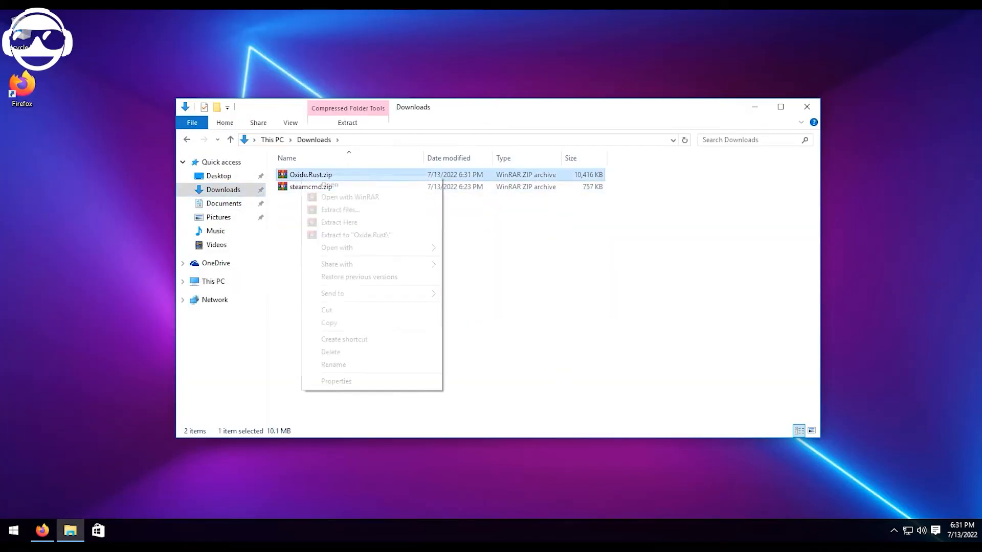
pyautogui.click(341, 209)
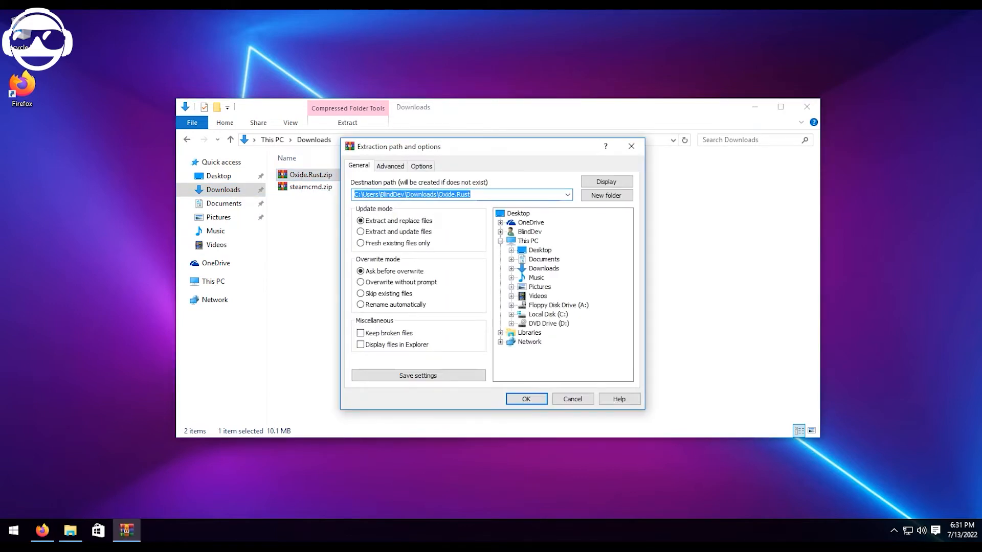
pyautogui.press('Return')
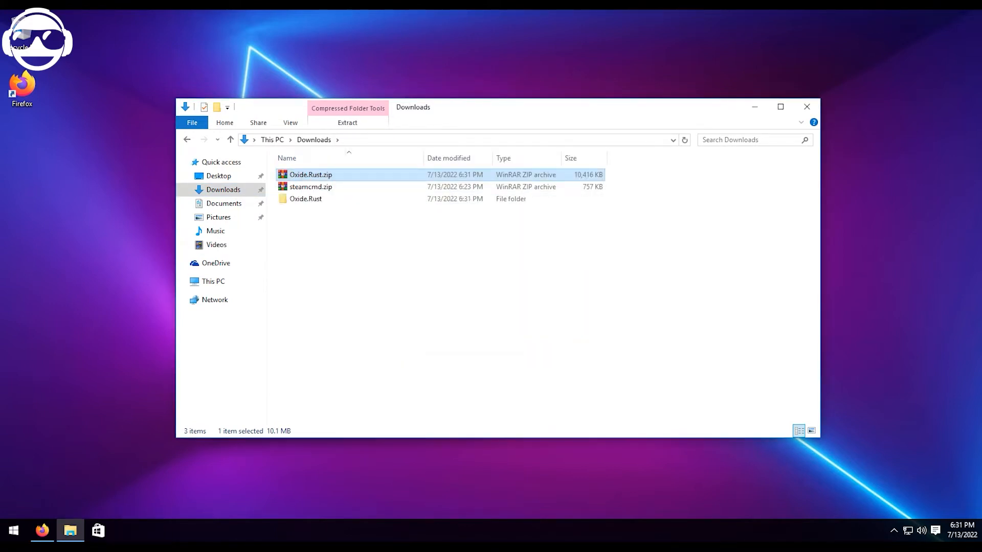
# Move the RustDedicated_Data folder from the extracted Oxide.Rust folder into C:\servers\rust, merging it with the existing one.
pyautogui.doubleClick(305, 199)
pyautogui.click(320, 175)
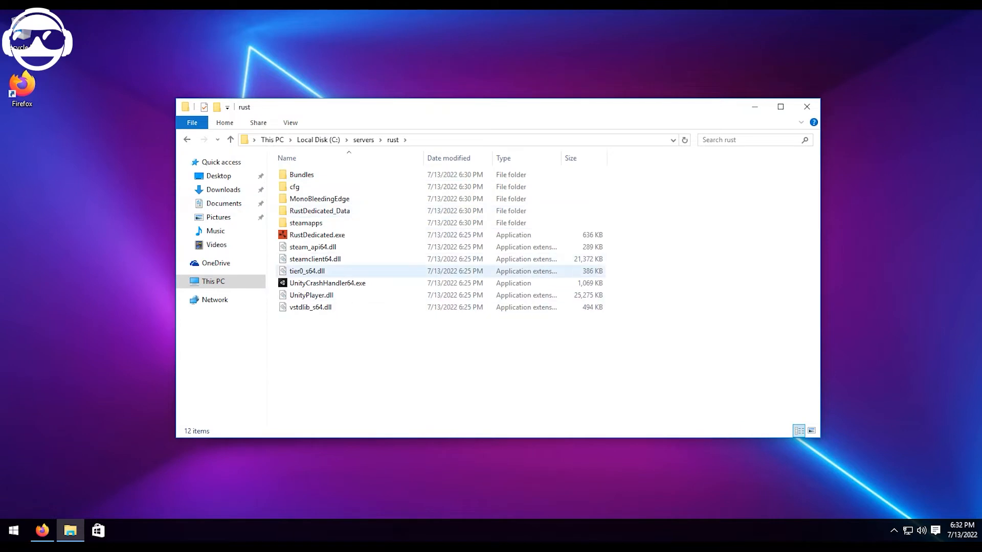
pyautogui.hotkey('ctrl', 'v')
pyautogui.click(229, 177)
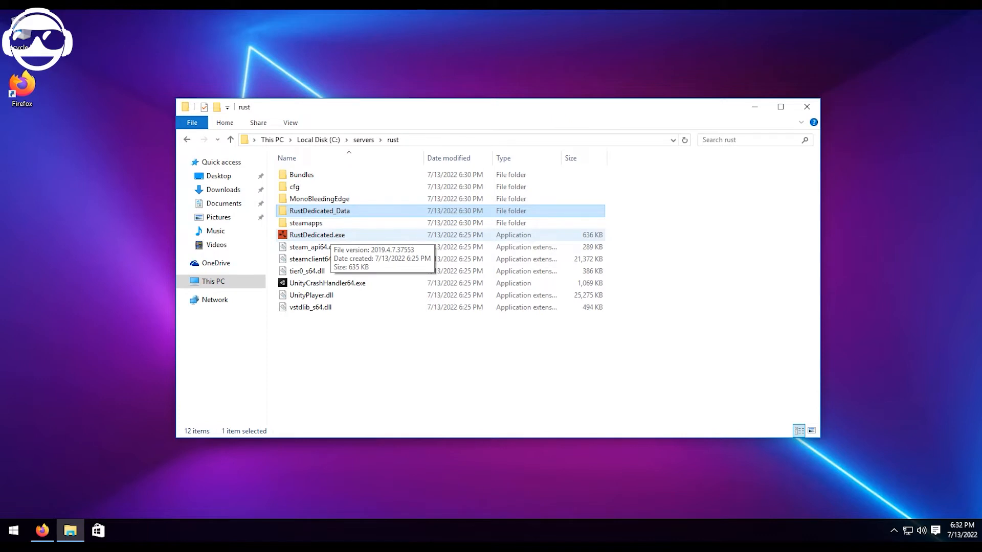
# Create a new text document in C:\servers\rust and name it Server Start.bat, accepting the extension change.
pyautogui.rightClick(304, 326)
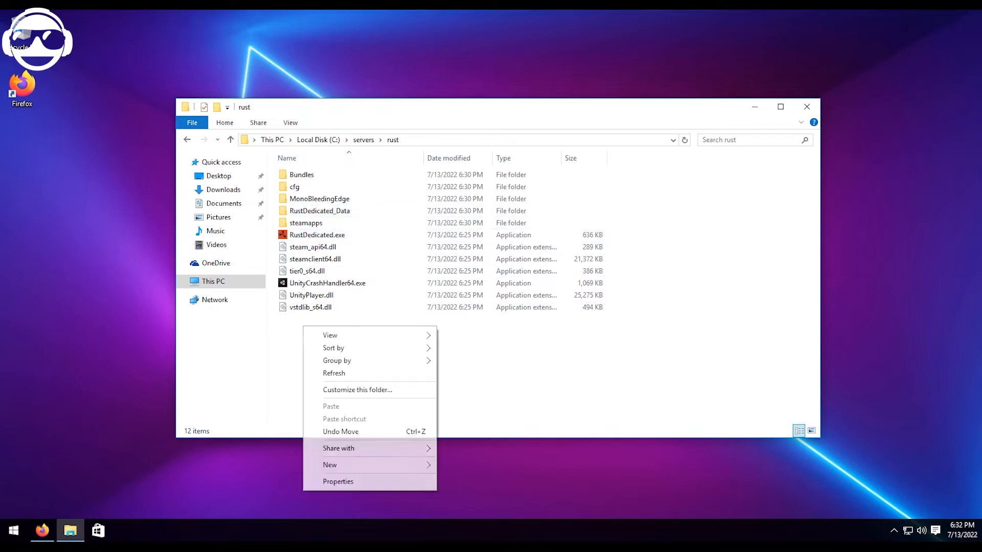
pyautogui.moveTo(368, 464)
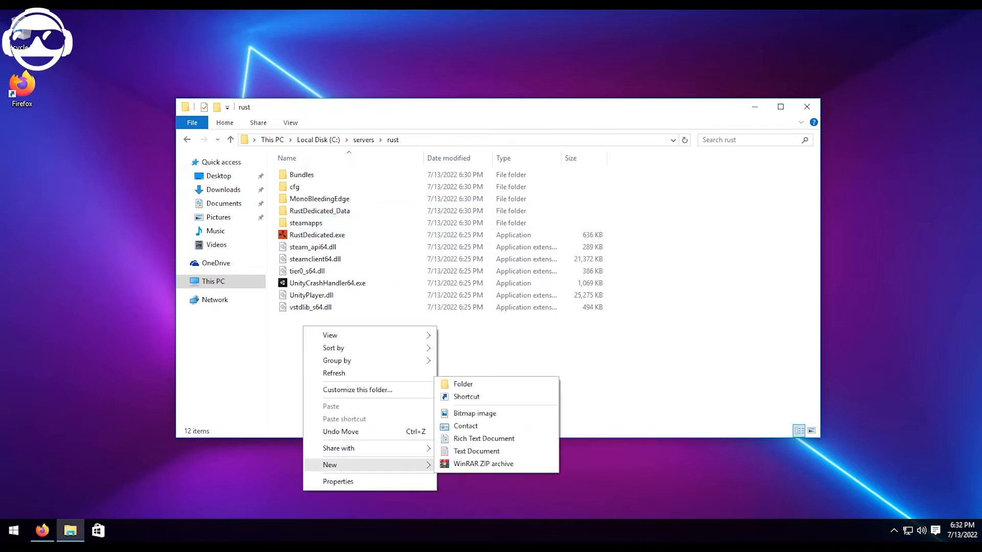
pyautogui.click(477, 450)
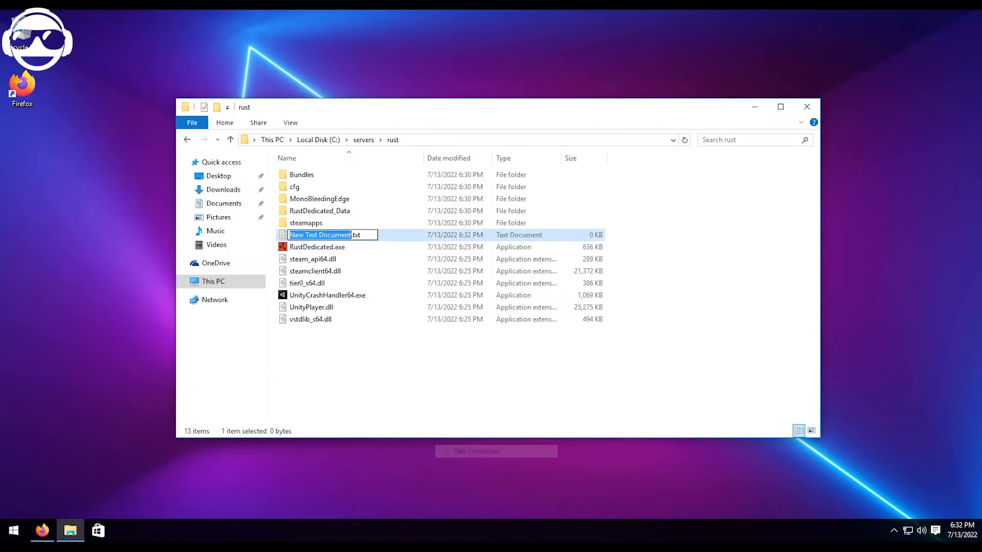
pyautogui.write('Server Start')
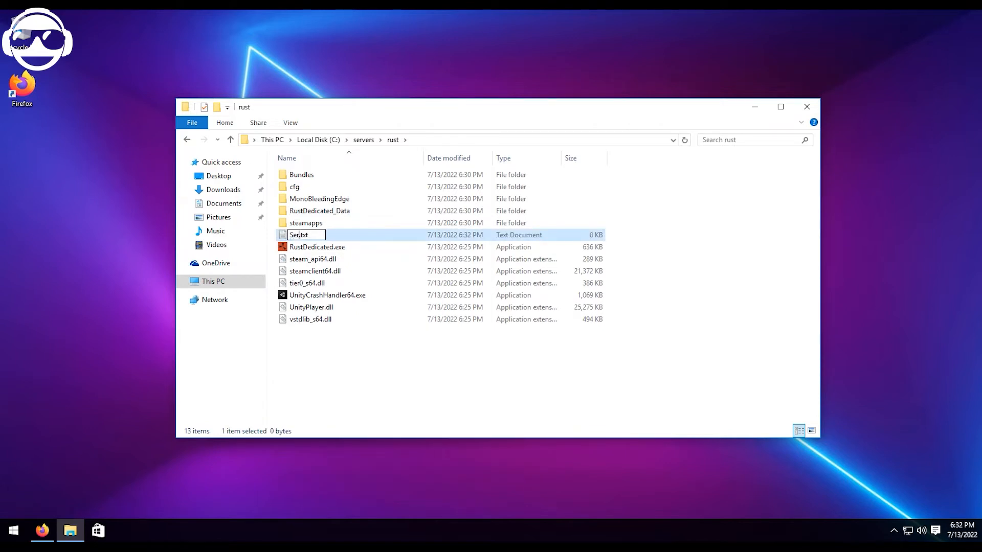
pyautogui.press('Delete')
pyautogui.press('Delete')
pyautogui.press('Delete')
pyautogui.press('Delete')
pyautogui.write('.bat')
pyautogui.press('Return')
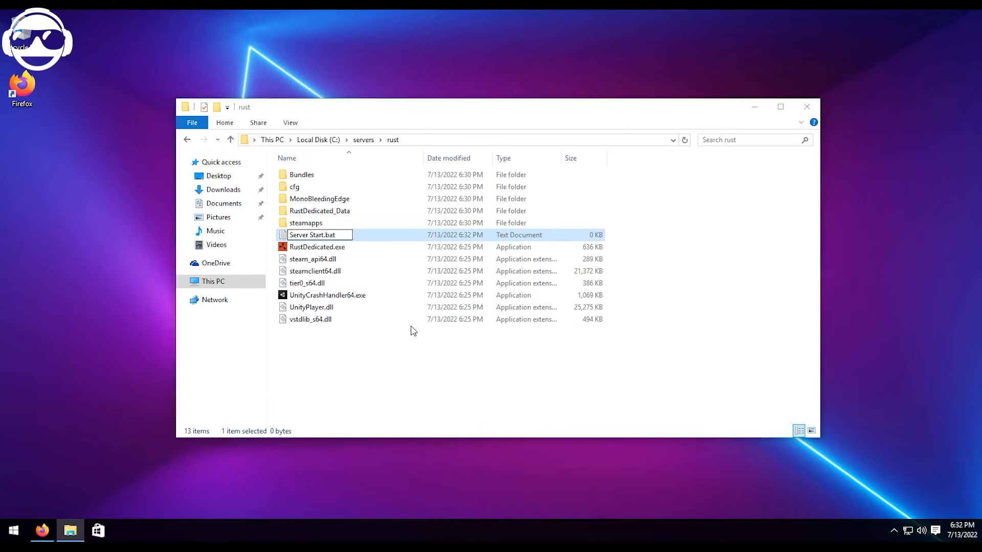
pyautogui.press('Return')
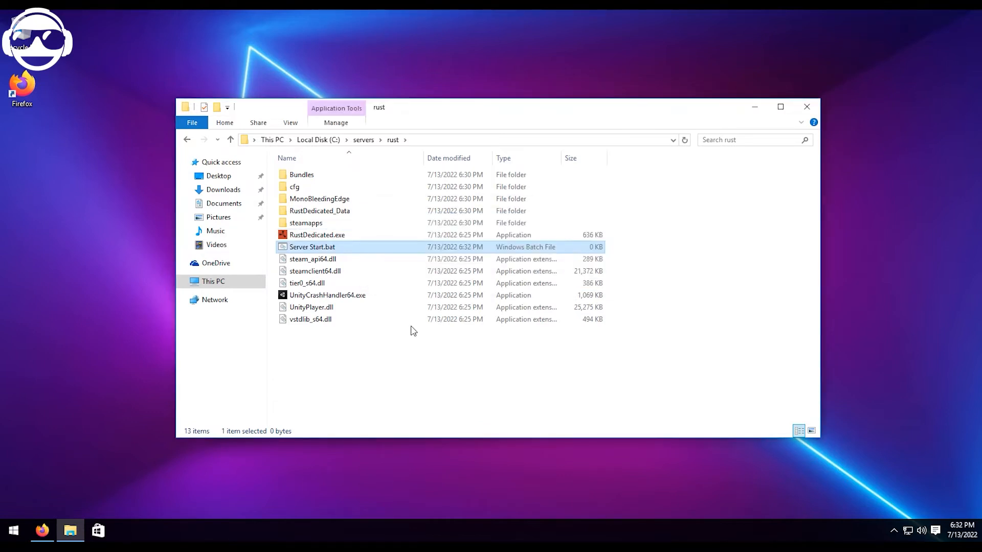
pyautogui.moveTo(443, 282); pyautogui.dragTo(336, 256)
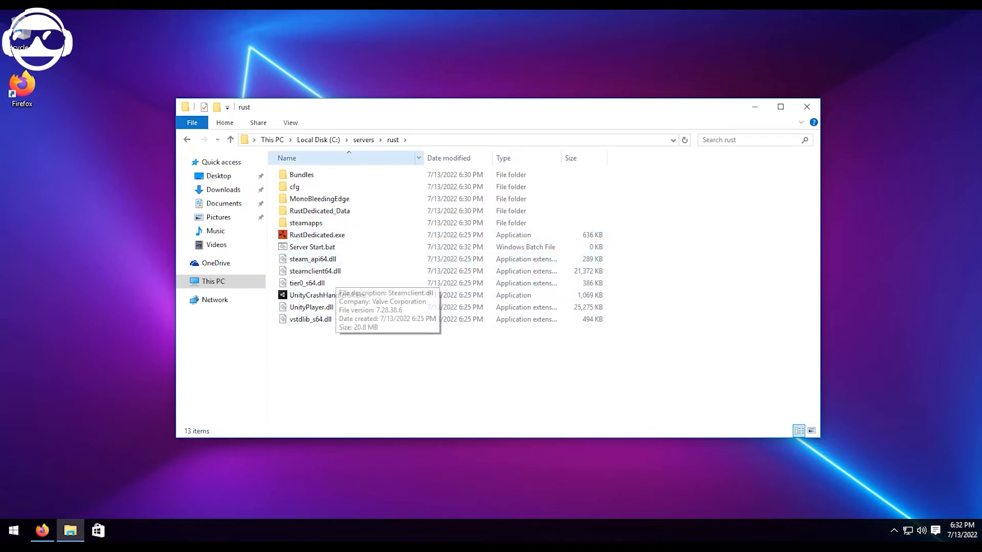
# Hide file name extensions in the rust folder and show them again.
pyautogui.click(290, 123)
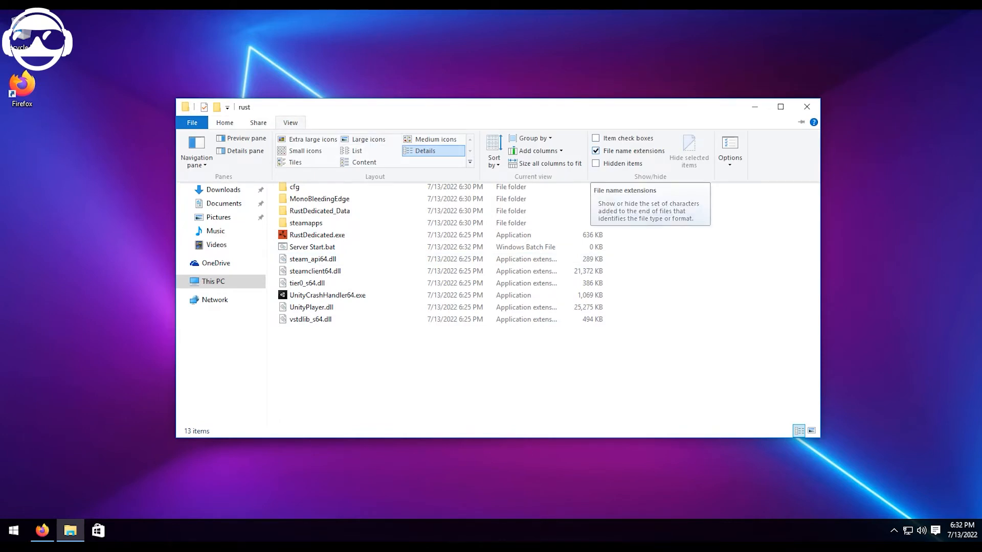
pyautogui.click(601, 151)
pyautogui.click(290, 122)
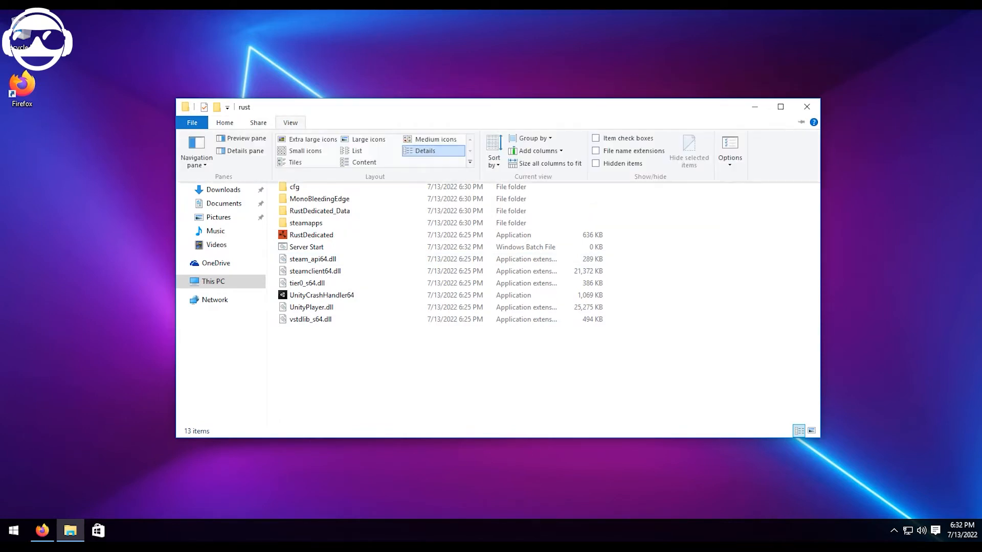
pyautogui.click(600, 151)
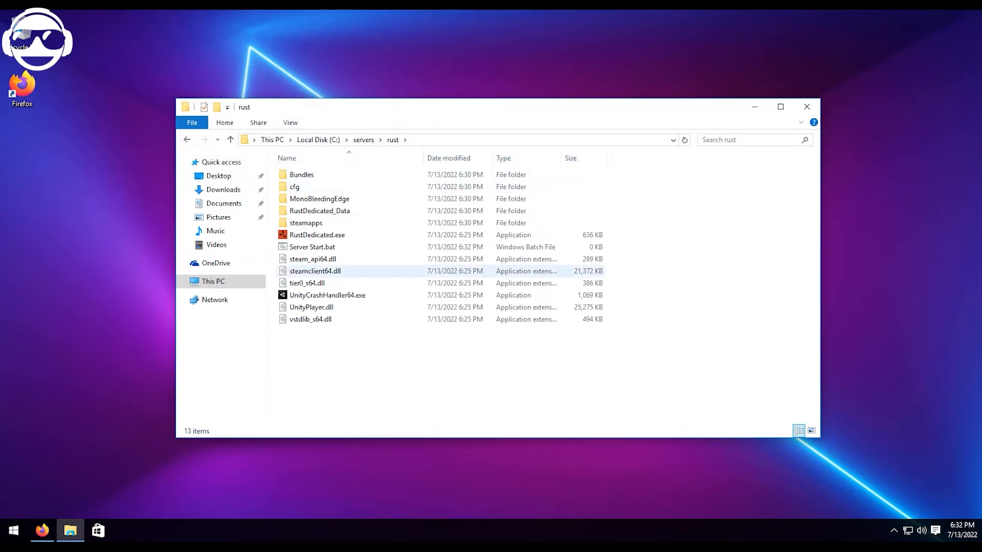
pyautogui.click(290, 123)
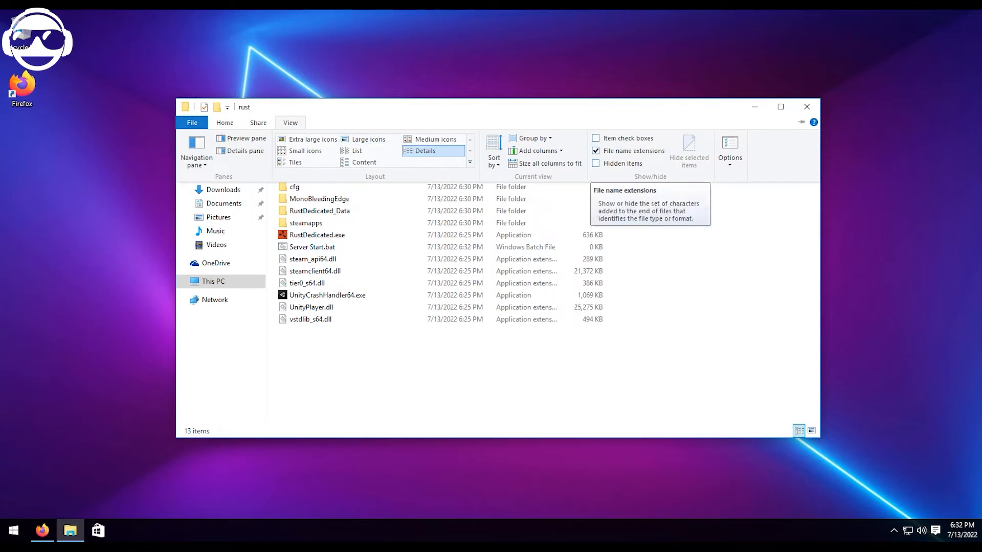
# Open Server Start.bat for editing and paste in the startup script that updates app 258550 and launches RustDedicated.exe.
pyautogui.click(312, 247)
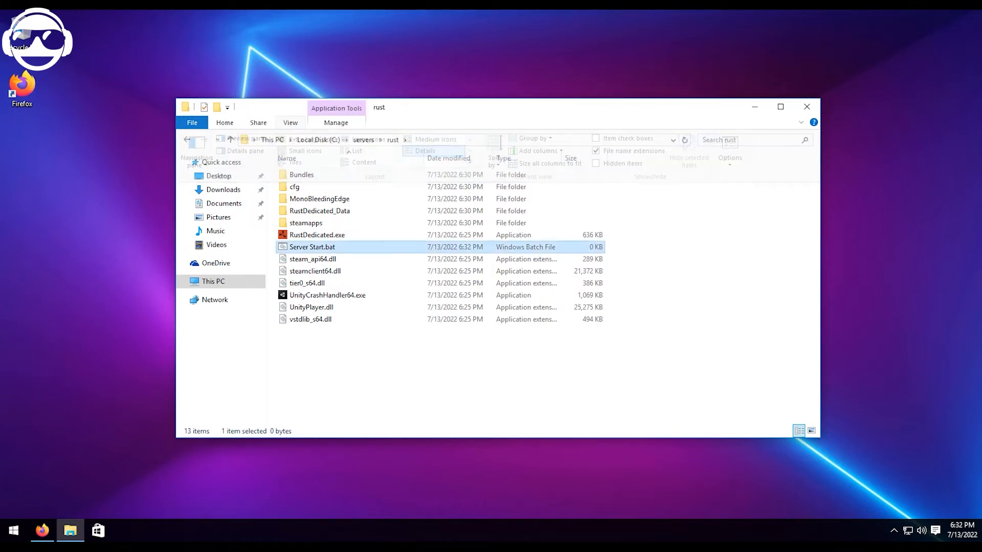
pyautogui.rightClick(312, 247)
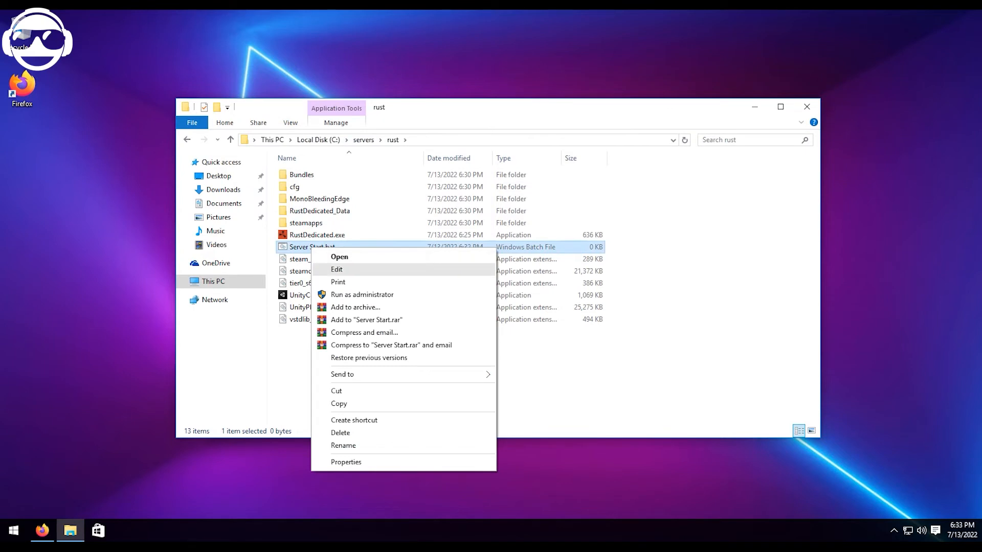
pyautogui.click(336, 270)
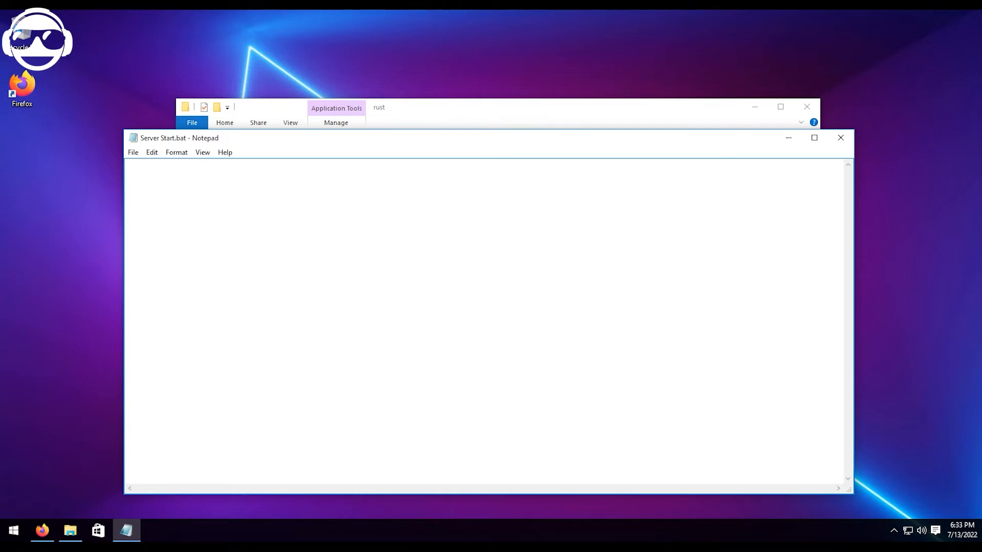
pyautogui.hotkey('ctrl', 'v')
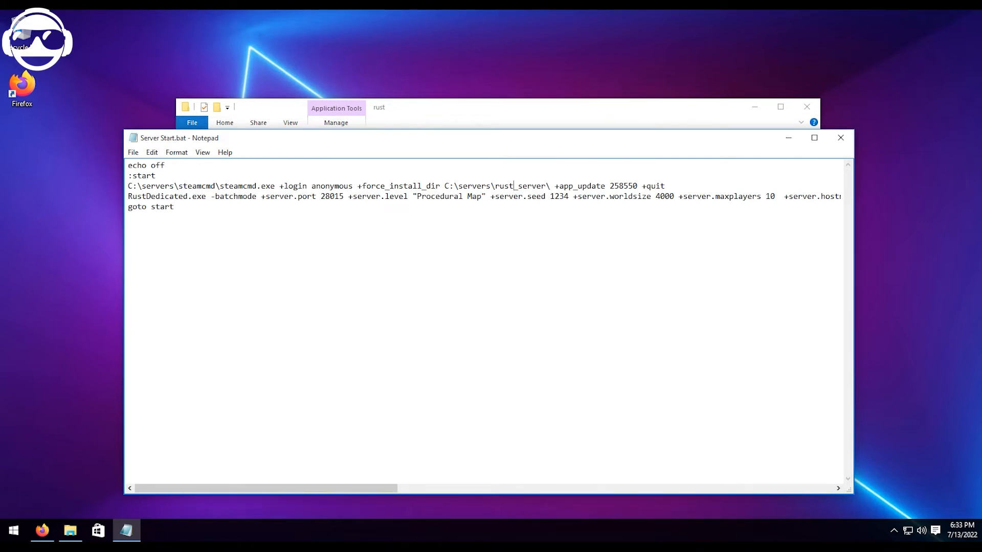
# Change the force_install_dir path in the script to C:\servers\rust\.
pyautogui.moveTo(514, 186)
pyautogui.mouseDown()
pyautogui.moveTo(537, 186)
pyautogui.moveTo(518, 186)
pyautogui.mouseUp()
pyautogui.press('BackSpace')
pyautogui.press('Delete')
pyautogui.press('Delete')
pyautogui.press('Delete')
pyautogui.press('Delete')
pyautogui.press('Delete')
pyautogui.press('Delete')
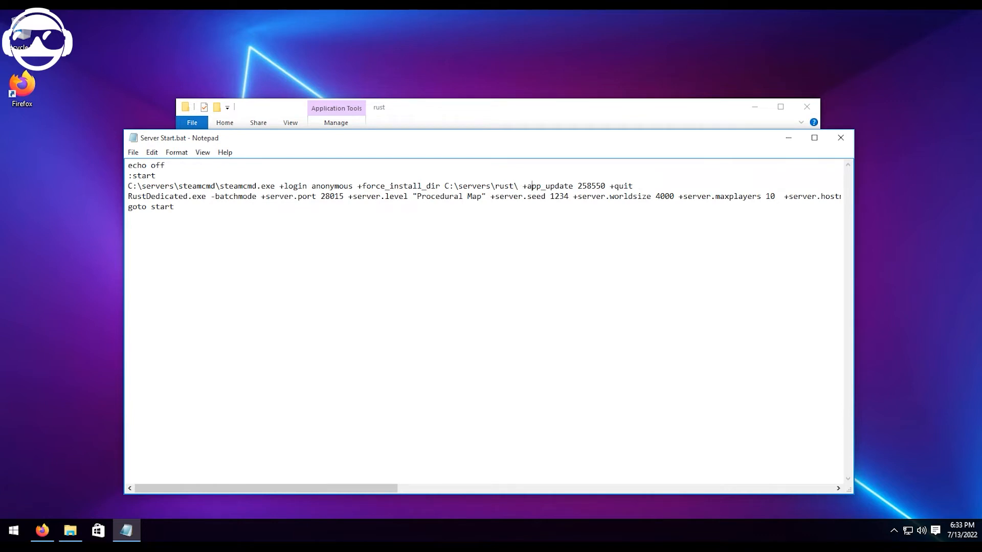
# Review the script's launch parameters, set server.maxplayers to 70, and save and close Server Start.bat.
pyautogui.moveTo(192, 186); pyautogui.dragTo(467, 186)
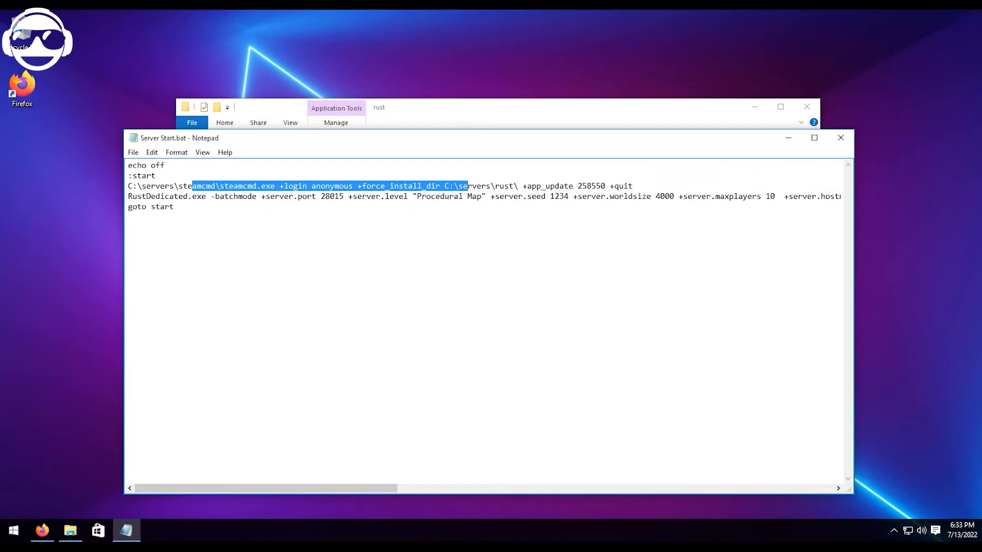
pyautogui.moveTo(266, 488); pyautogui.dragTo(408, 488)
pyautogui.moveTo(484, 196); pyautogui.dragTo(544, 196)
pyautogui.click(541, 241)
pyautogui.moveTo(266, 488)
pyautogui.mouseDown()
pyautogui.moveTo(702, 489)
pyautogui.moveTo(266, 488)
pyautogui.mouseUp()
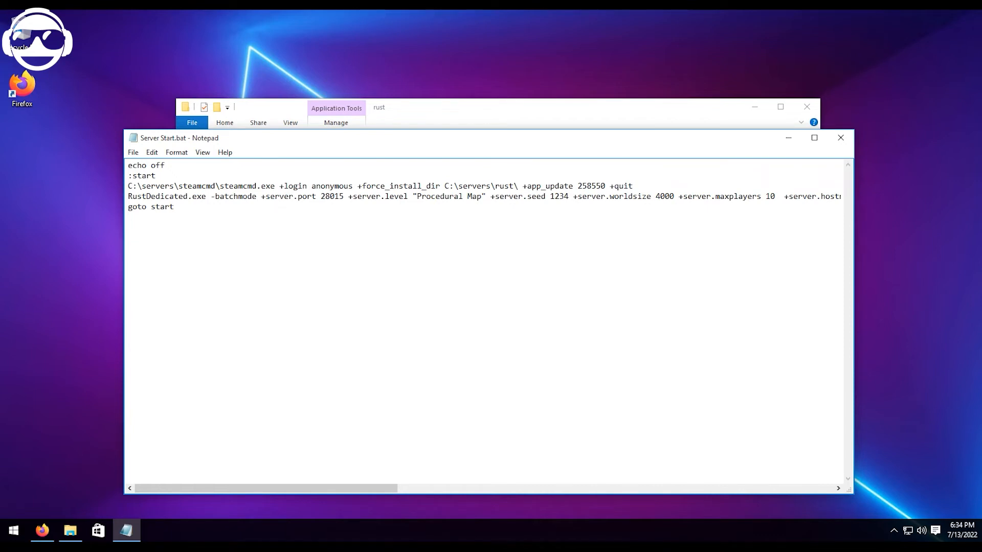
pyautogui.moveTo(765, 196); pyautogui.dragTo(771, 196)
pyautogui.write('7')
pyautogui.click(840, 138)
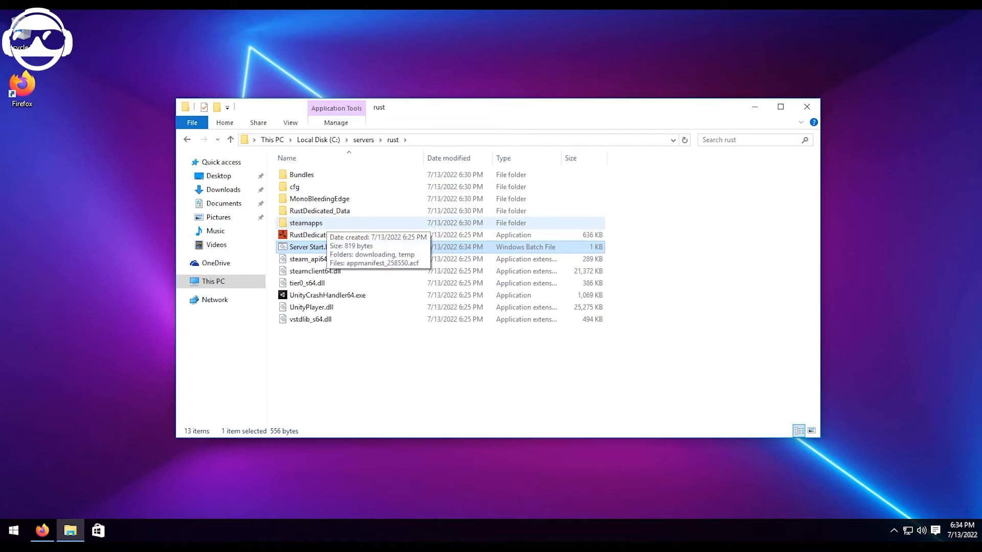
# Run Server Start.bat to launch the Rust server and close its console once startup is complete.
pyautogui.doubleClick(307, 247)
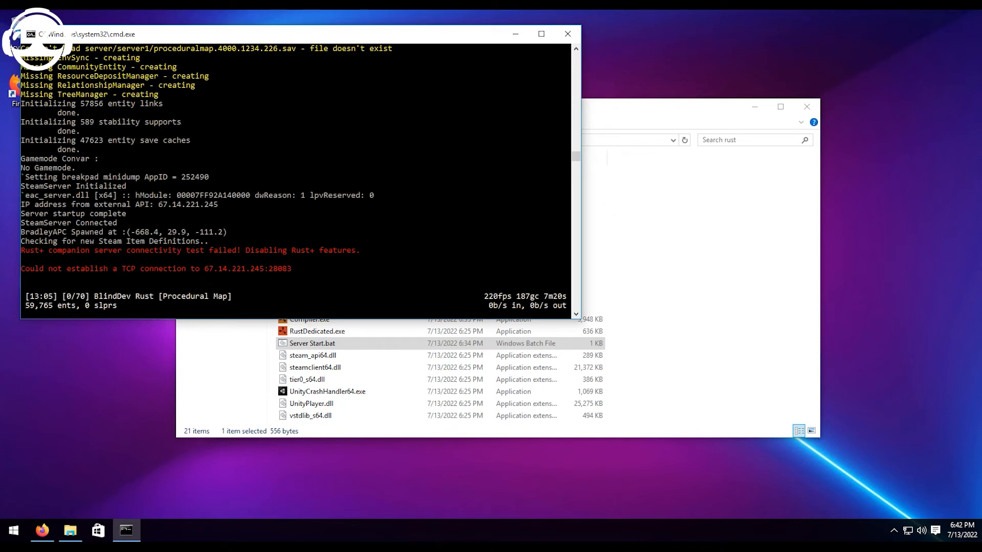
pyautogui.click(568, 34)
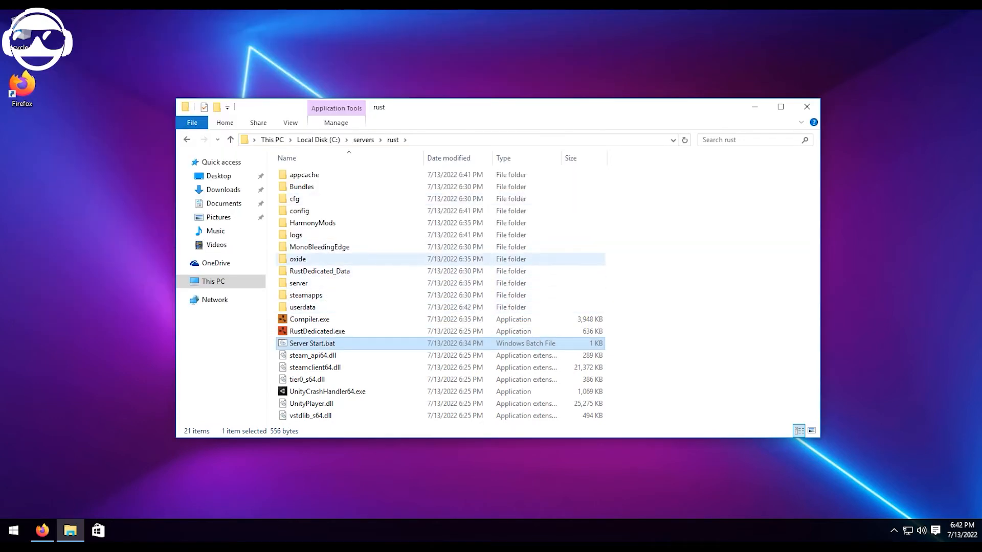
# Open the oxide\plugins folder, move its window aside, and bring up the uMod Rust page in Firefox.
pyautogui.doubleClick(333, 260)
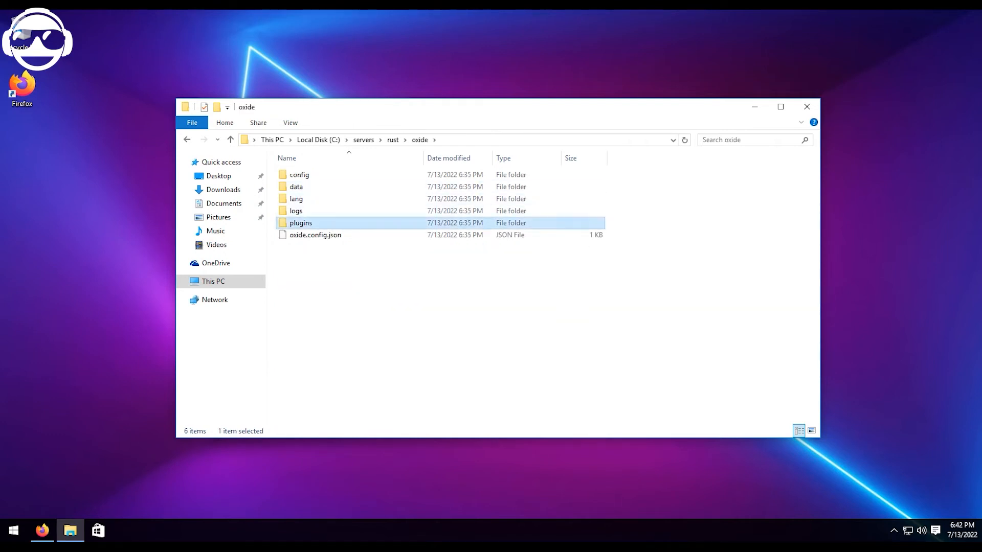
pyautogui.doubleClick(300, 223)
pyautogui.moveTo(434, 112); pyautogui.dragTo(595, 187)
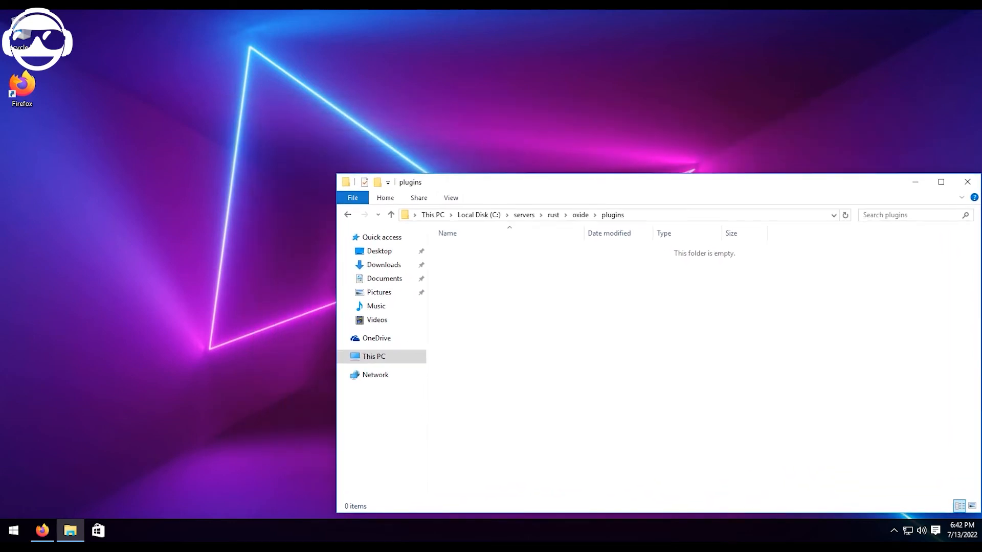
pyautogui.click(42, 530)
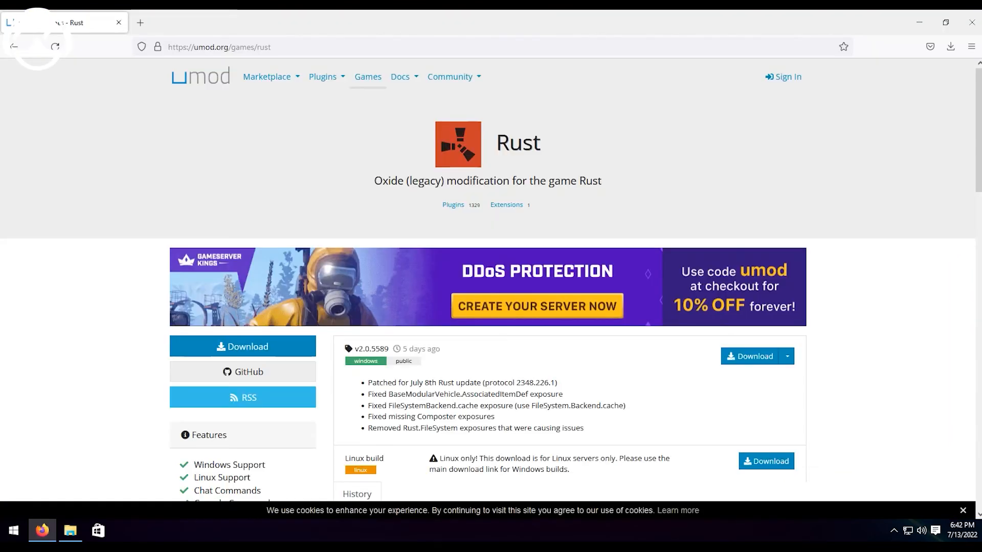
# Open uMod's plugin list for Rust and sort it by Most Downloads.
pyautogui.moveTo(326, 77)
pyautogui.click(328, 100)
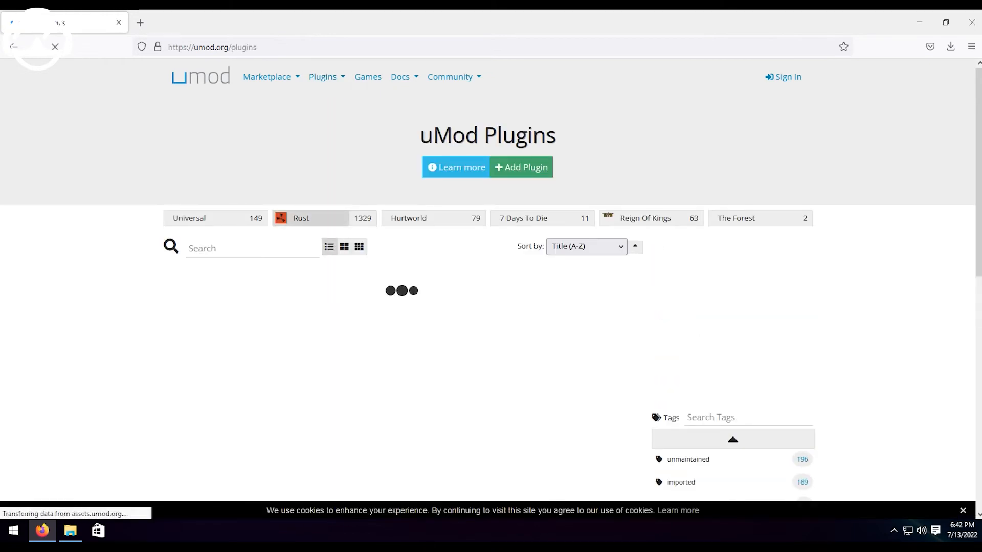
pyautogui.click(586, 189)
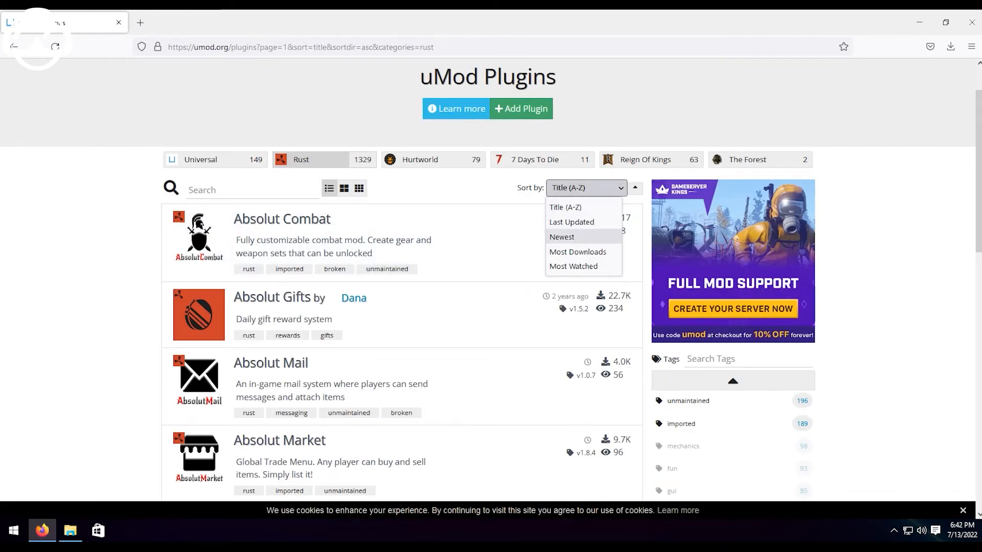
pyautogui.click(577, 267)
pyautogui.click(587, 188)
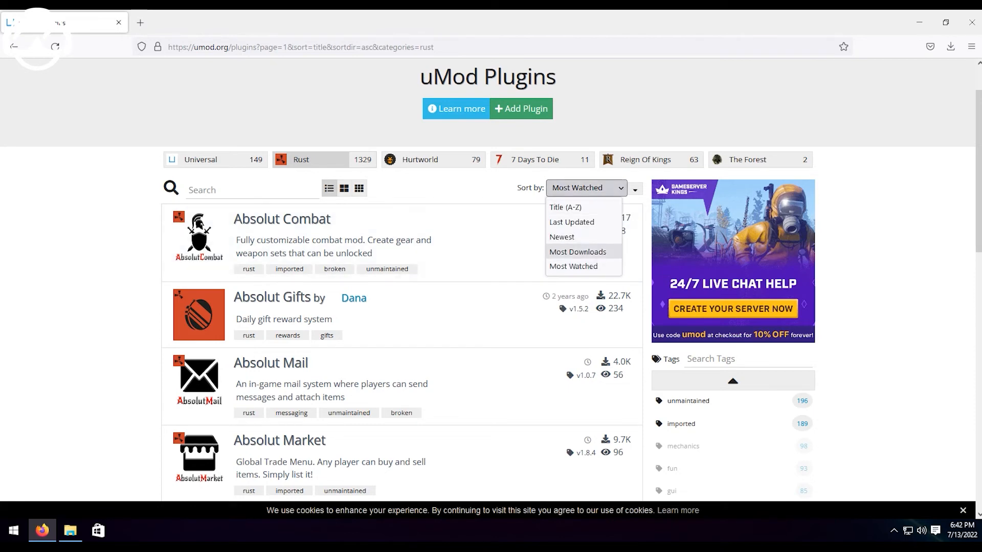
pyautogui.click(577, 252)
pyautogui.scroll(-2, 402, 307)
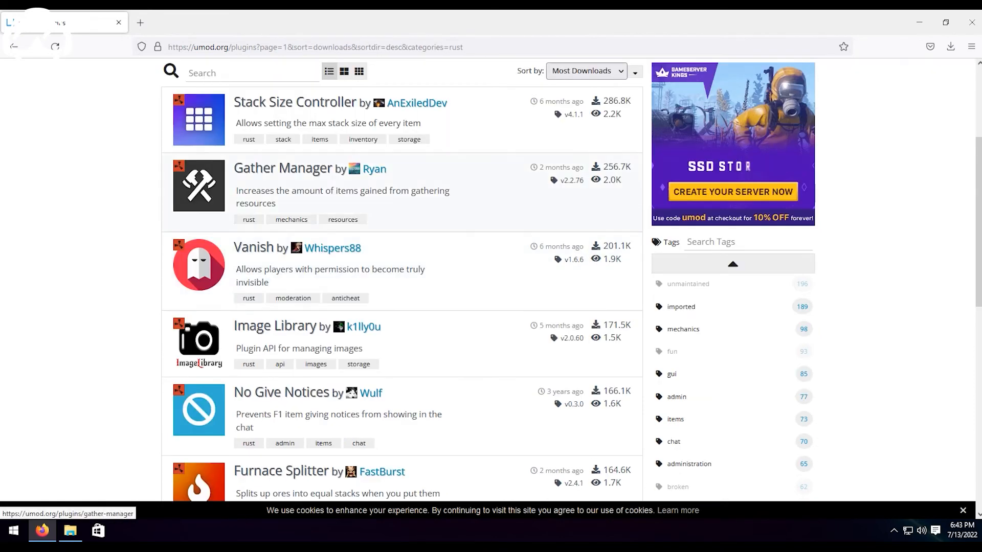
# Download the Gather Manager plugin and transfer GatherManager.cs from Downloads into the server's oxide\plugins folder.
pyautogui.click(285, 167)
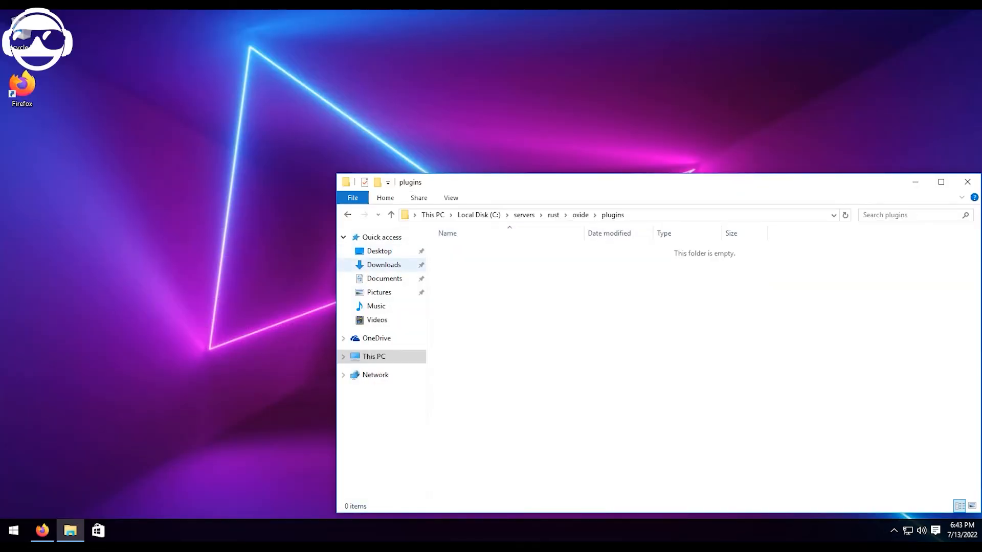
pyautogui.click(384, 265)
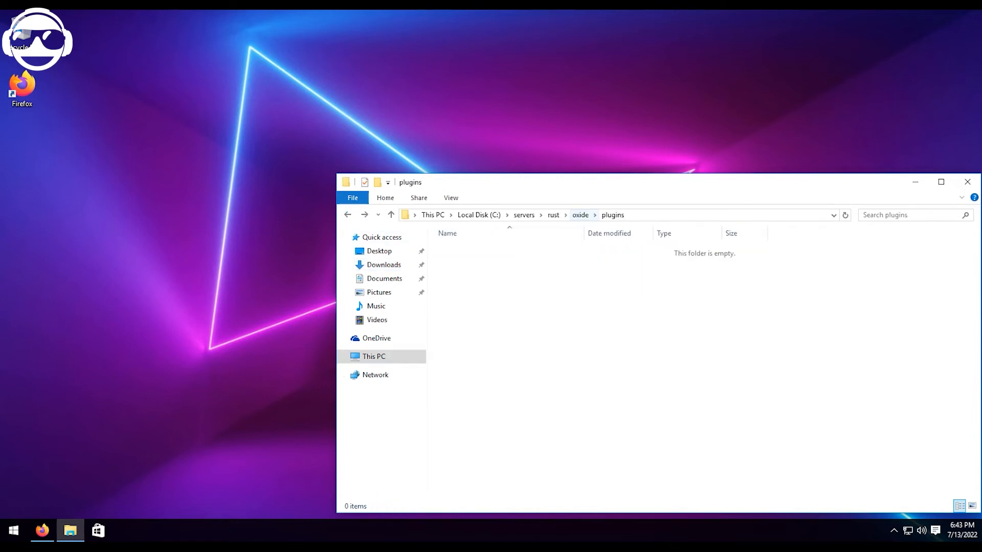
pyautogui.hotkey('ctrl', 'v')
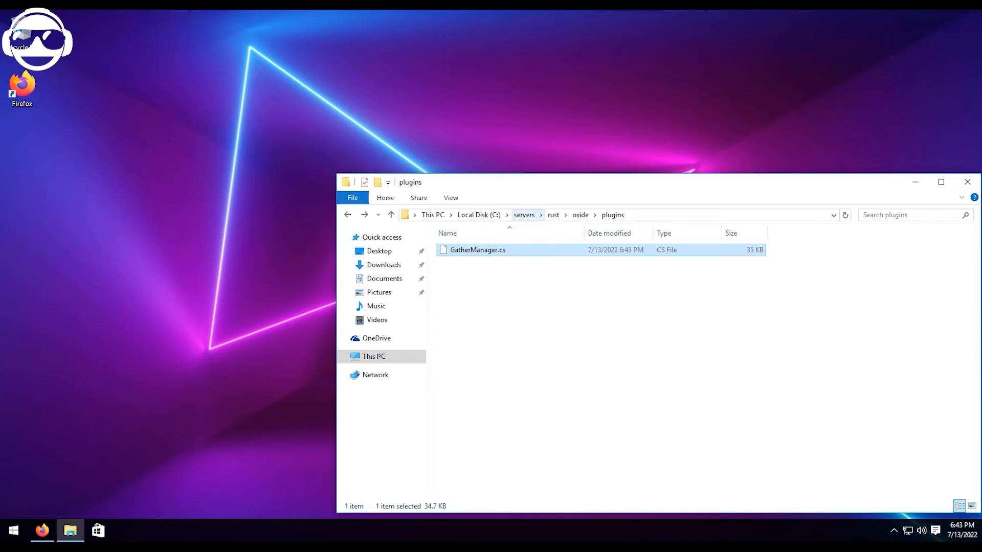
# Return to the C:\servers\rust folder, move its window higher on the desktop and minimize it.
pyautogui.click(523, 214)
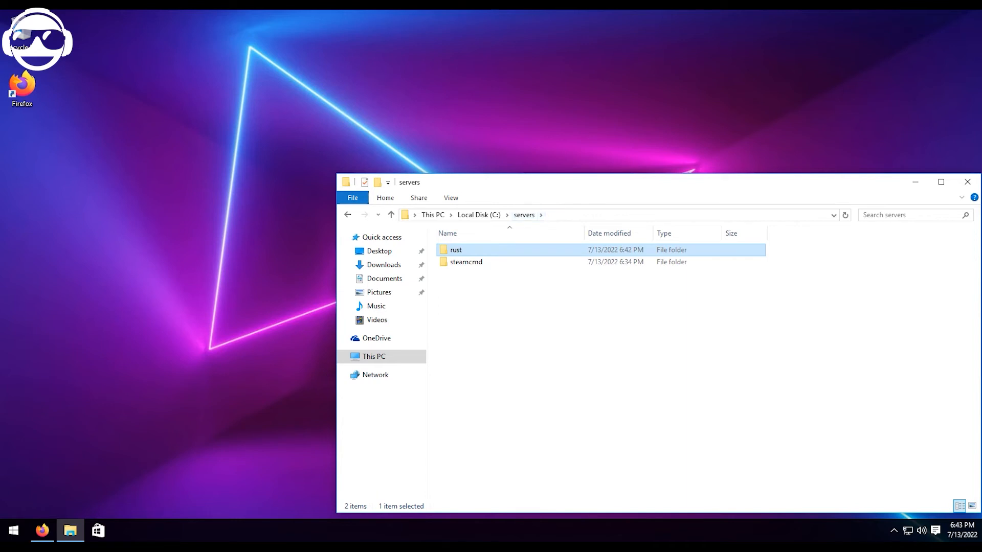
pyautogui.doubleClick(462, 249)
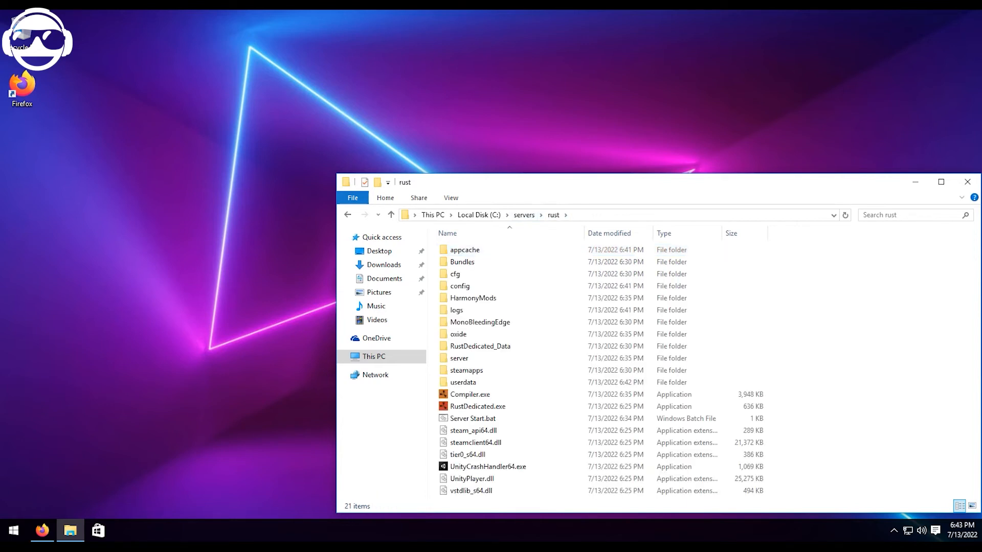
pyautogui.moveTo(540, 186); pyautogui.dragTo(537, 111)
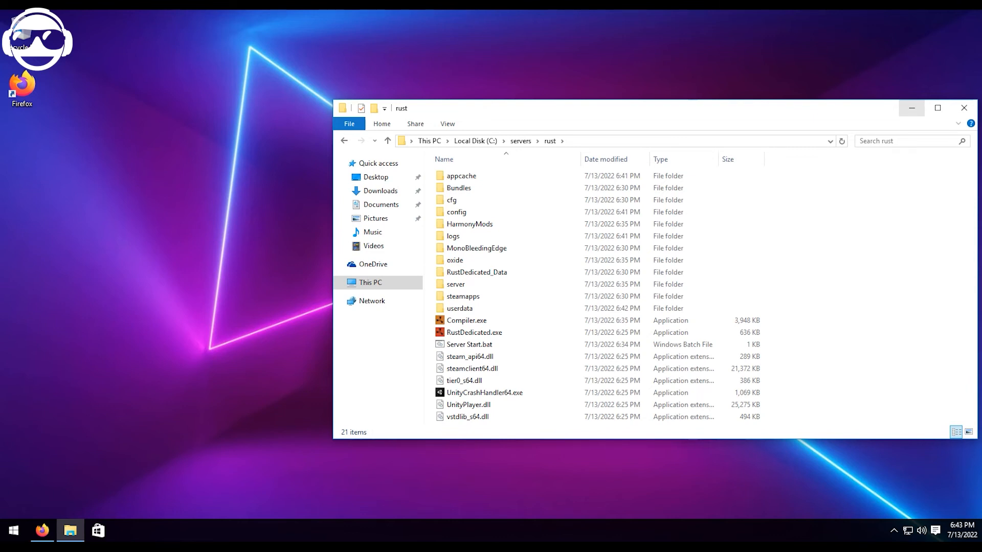
pyautogui.click(911, 108)
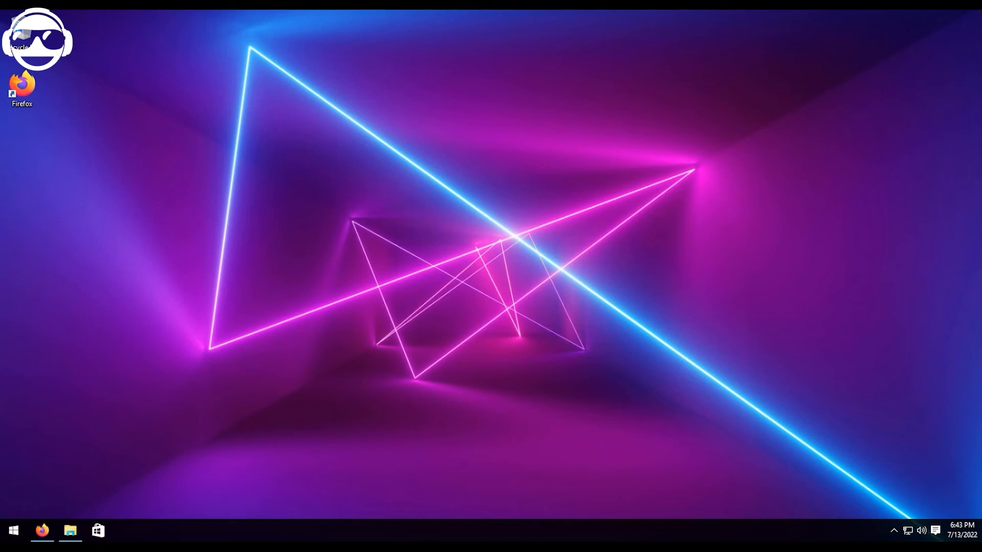
pyautogui.moveTo(370, 126); pyautogui.dragTo(514, 211)
pyautogui.moveTo(414, 162); pyautogui.dragTo(429, 179)
# Open Windows Firewall with Advanced Security and display its inbound rules.
pyautogui.press('super')
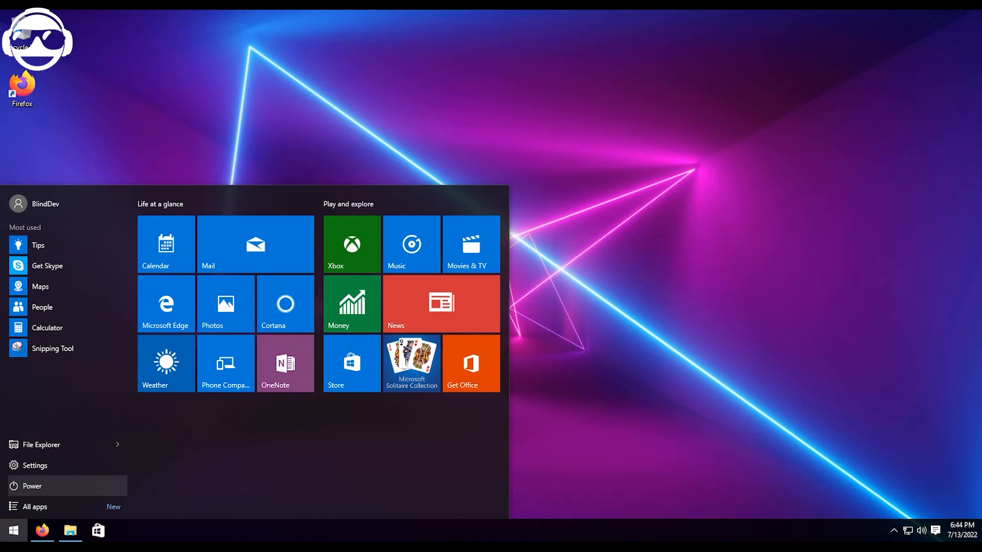
pyautogui.write('firewall')
pyautogui.press('Return')
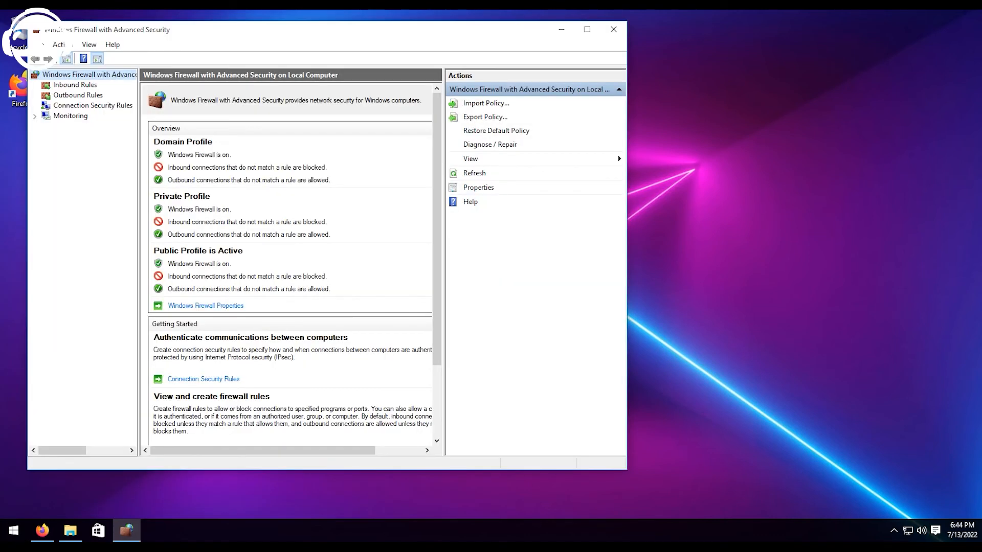
pyautogui.click(75, 85)
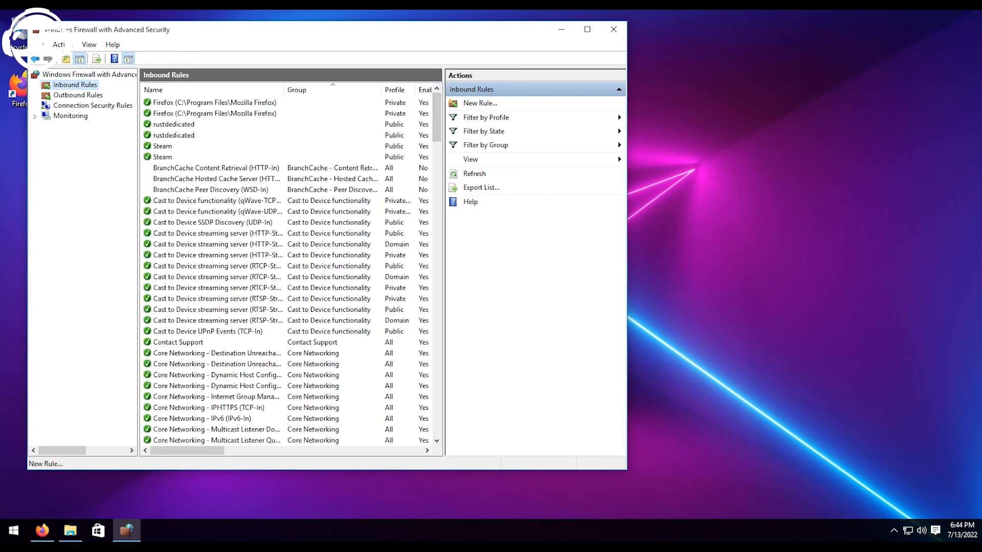
pyautogui.click(479, 103)
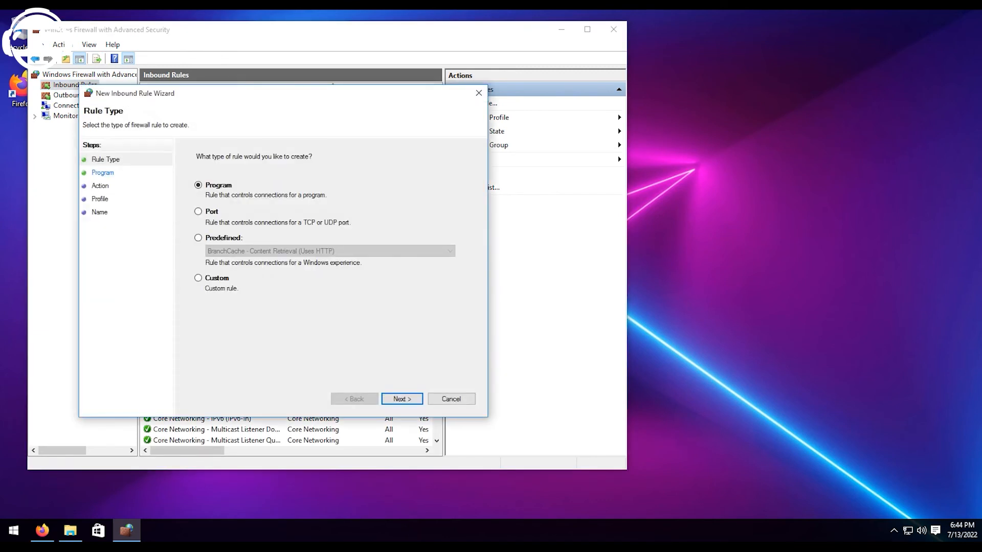
pyautogui.click(199, 211)
pyautogui.moveTo(306, 95); pyautogui.dragTo(494, 117)
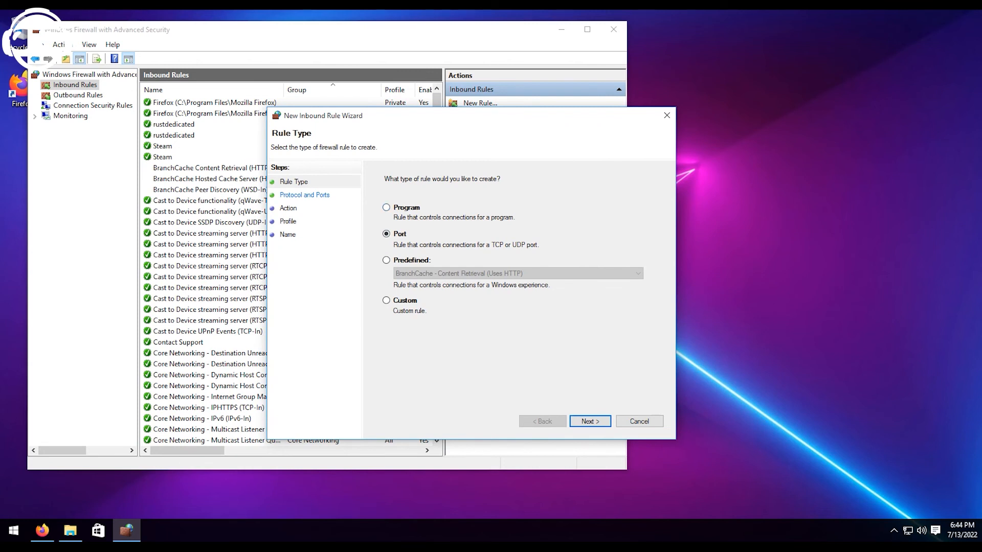
pyautogui.press('Return')
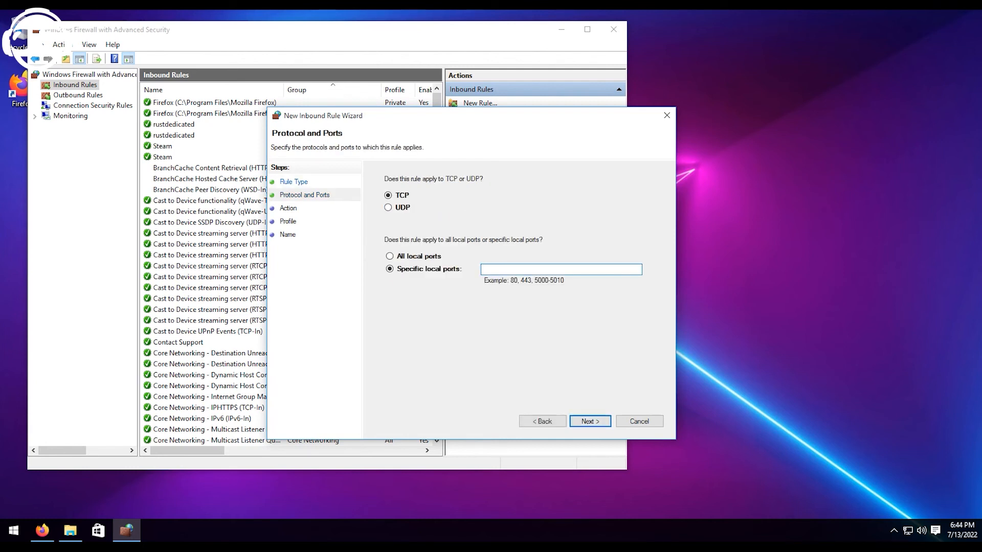
pyautogui.write('28015-28016')
pyautogui.hotkey('ctrl', 'a')
pyautogui.hotkey('ctrl', 'c')
pyautogui.click(388, 195)
pyautogui.press('Return')
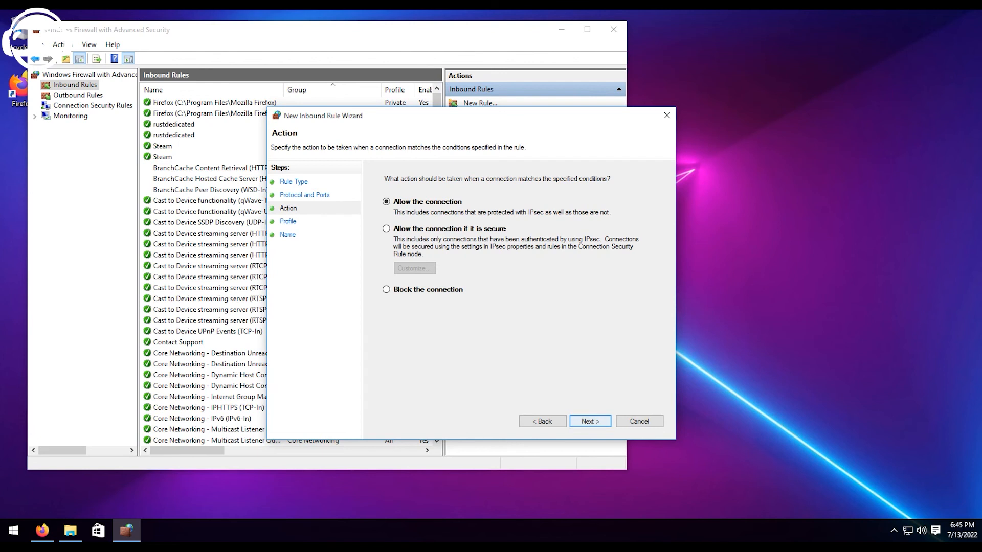
# Allow the connection, keep the default profiles, and finish the rule with the name Rust Server TCP.
pyautogui.press('Return')
pyautogui.press('Return')
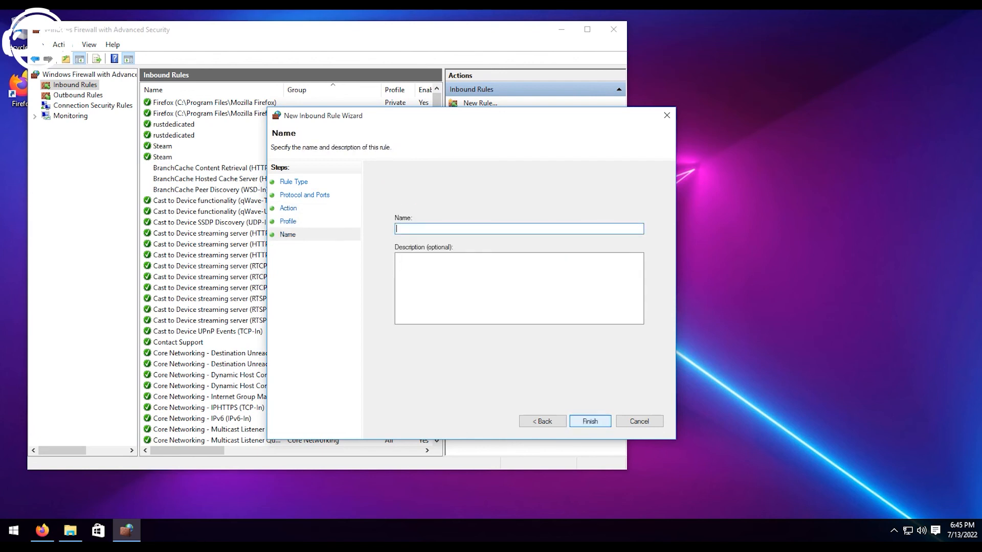
pyautogui.write('Rust Server TCP')
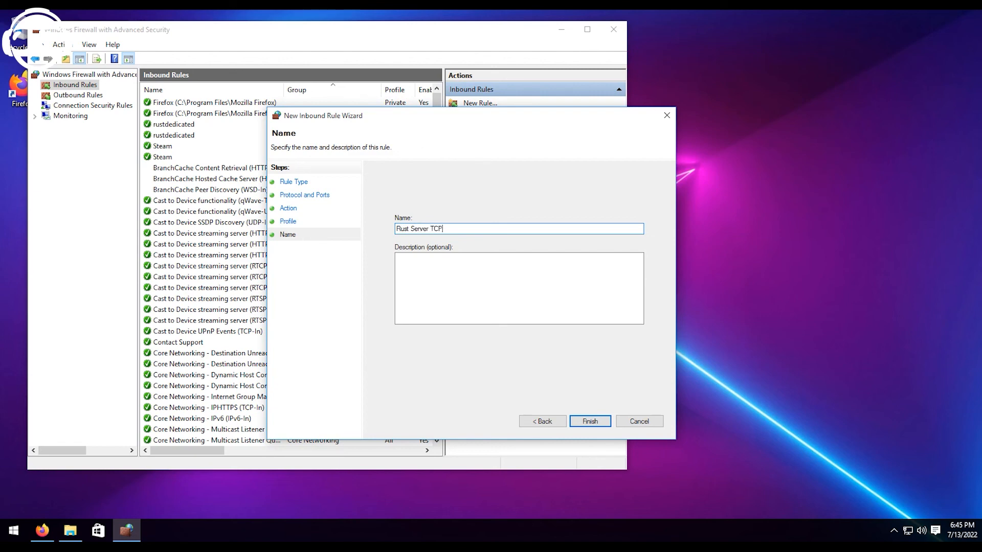
pyautogui.press('Return')
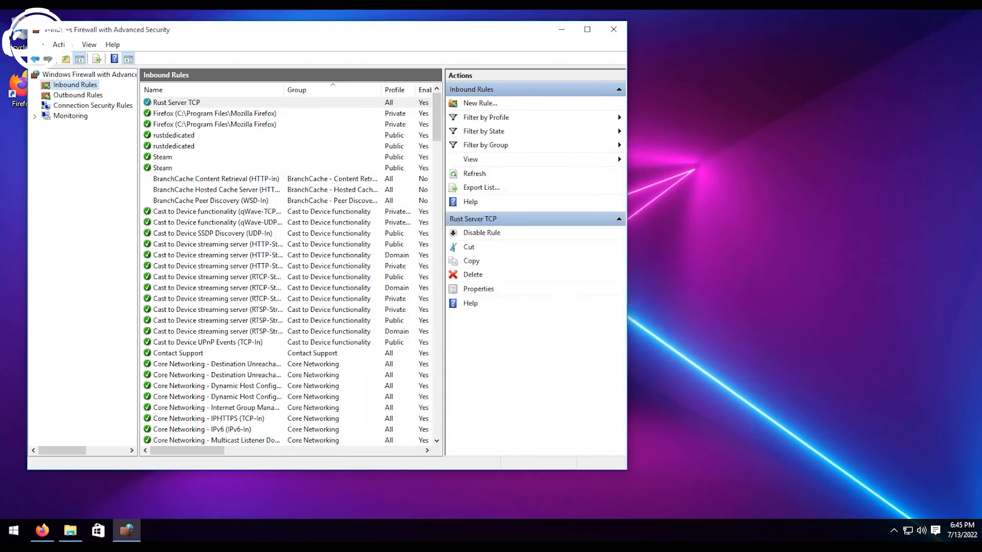
pyautogui.click(480, 104)
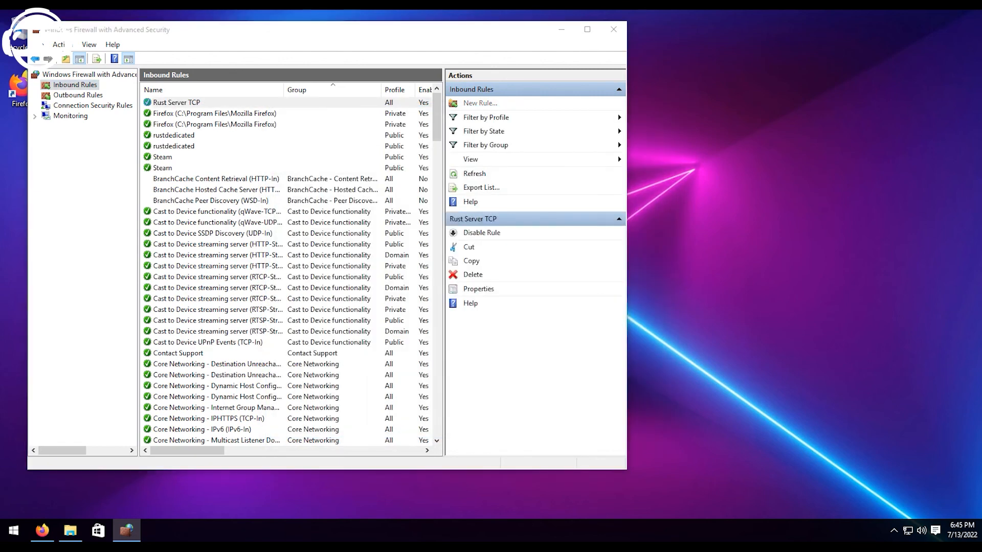
pyautogui.click(213, 227)
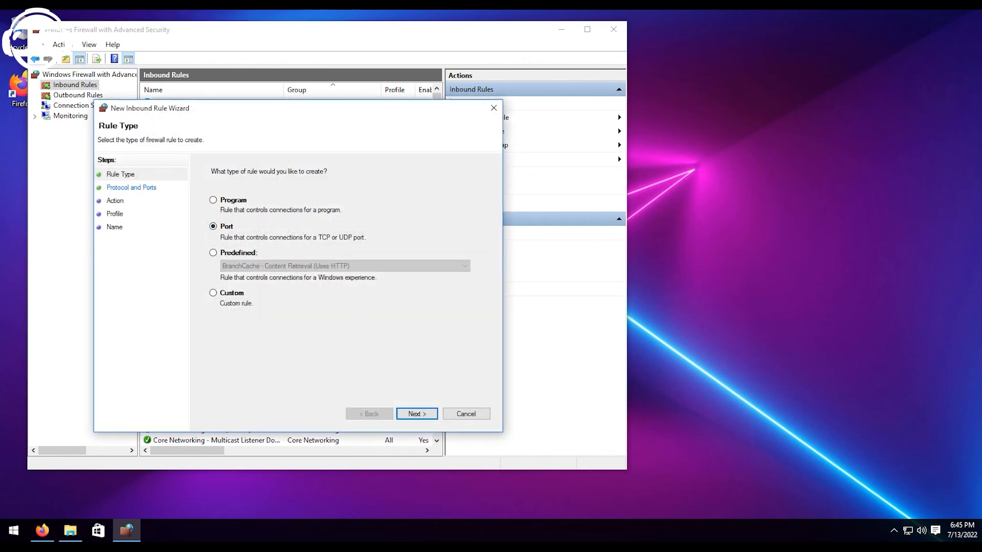
pyautogui.click(417, 413)
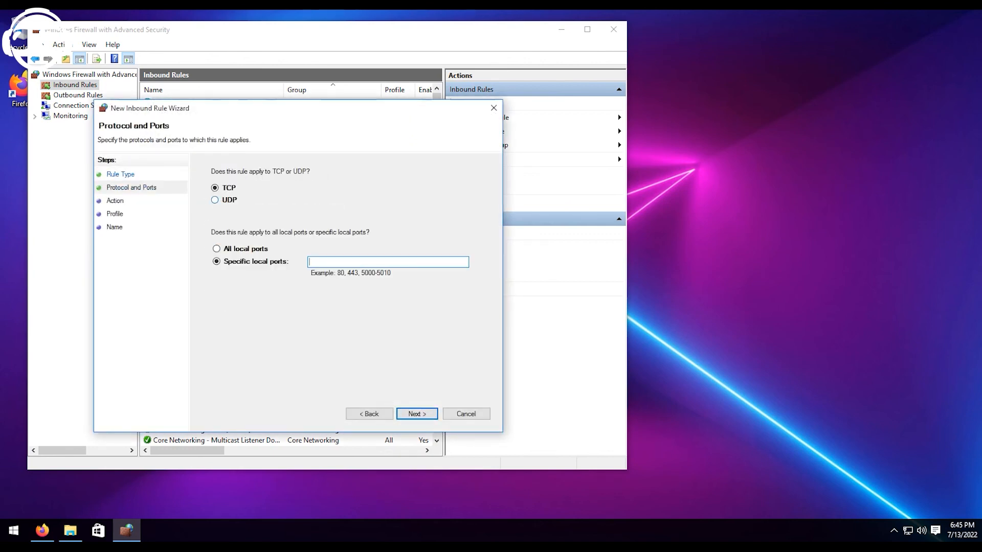
pyautogui.click(215, 200)
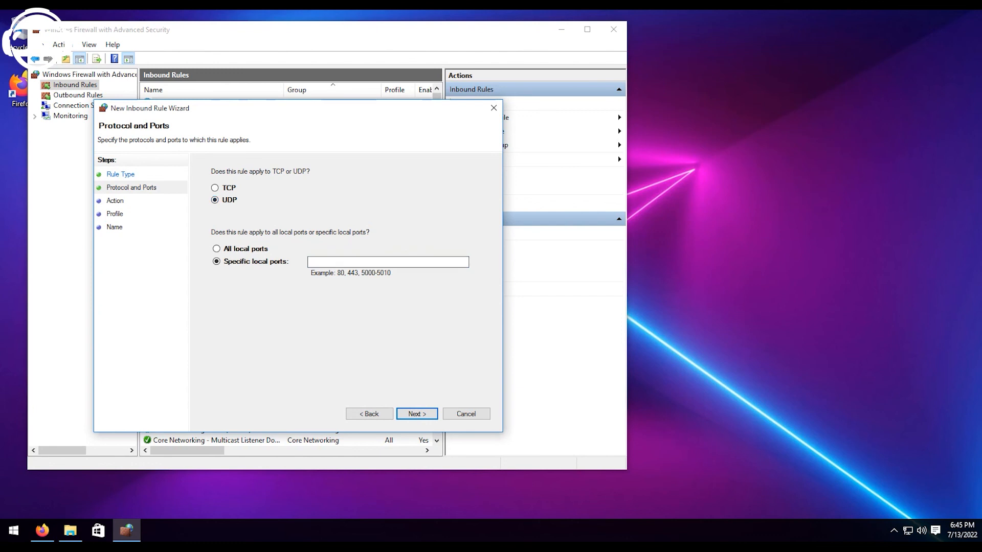
pyautogui.click(387, 262)
pyautogui.hotkey('ctrl', 'v')
pyautogui.press('Return')
# Allow the connection on the default profiles, finish the rule as Rust Server UDP, and close the firewall window.
pyautogui.press('Return')
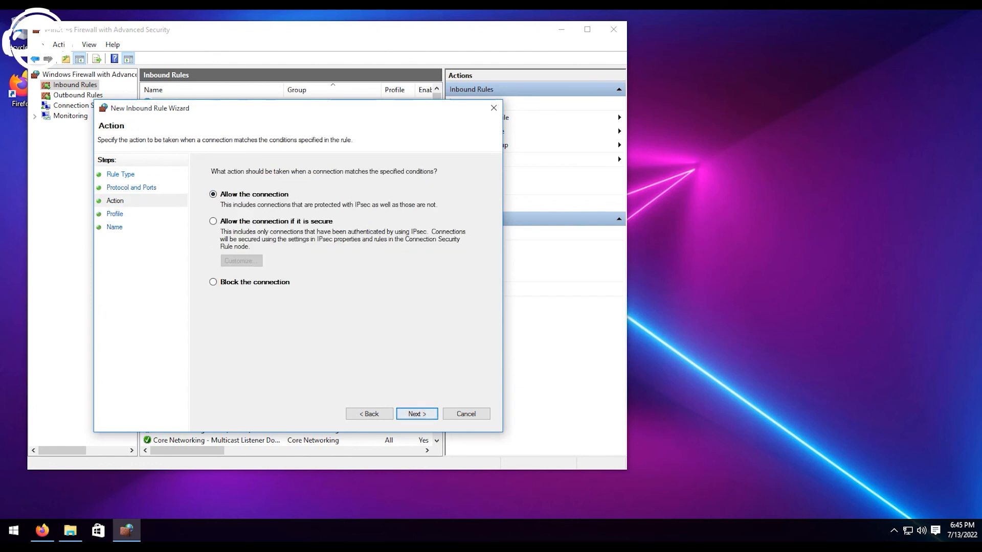
pyautogui.press('Return')
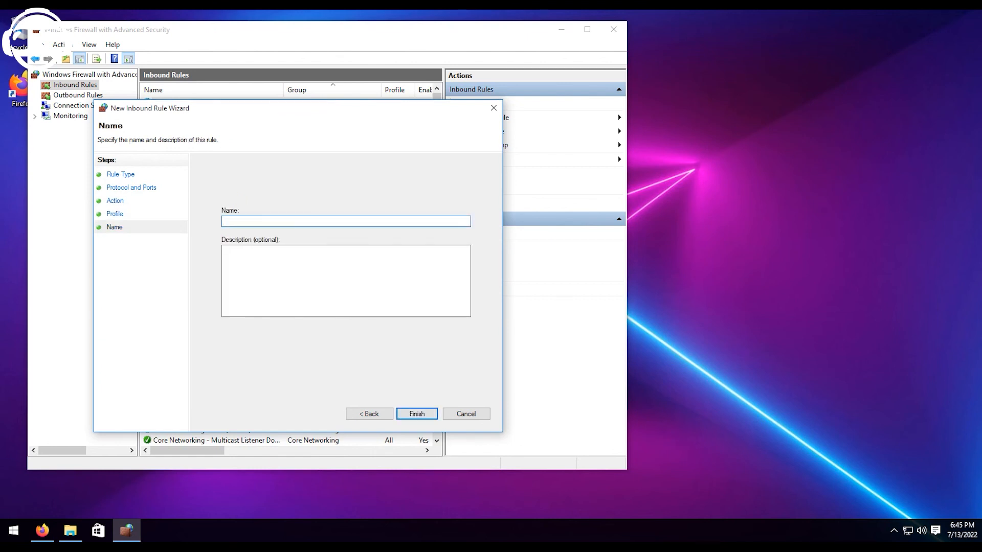
pyautogui.write('Rust Serv')
pyautogui.press('BackSpace')
pyautogui.press('BackSpace')
pyautogui.write('rver UDP')
pyautogui.press('Return')
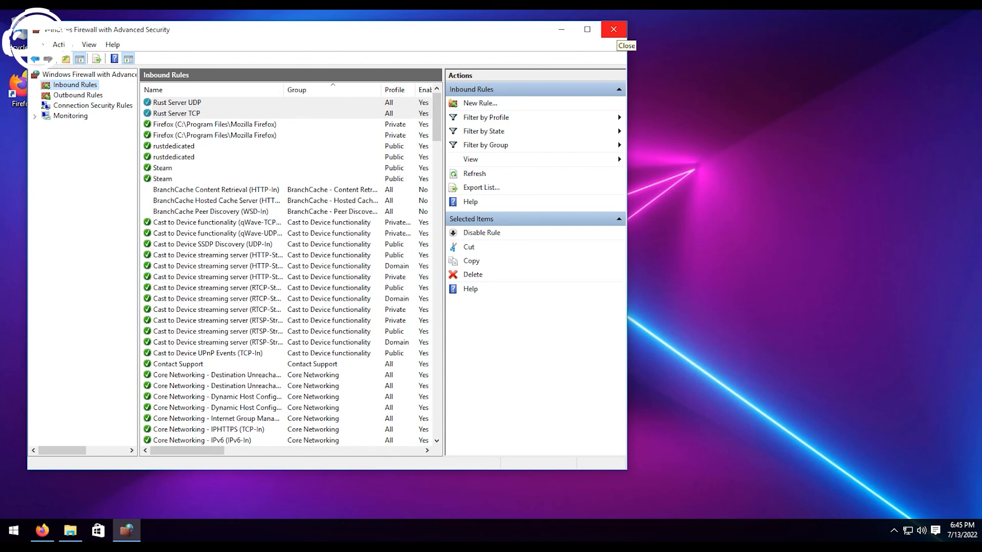
pyautogui.click(614, 31)
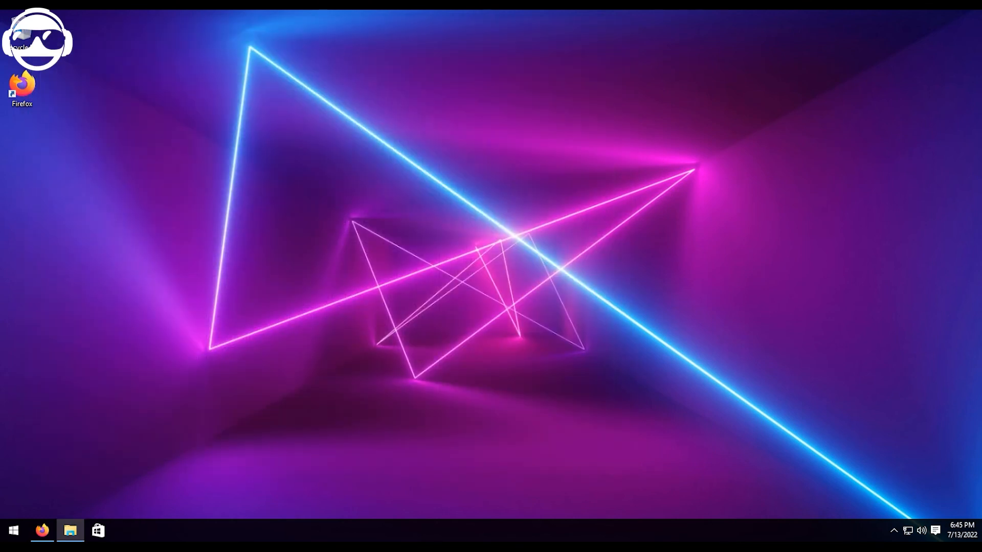
# Reopen the rust folder window, check the contents of oxide\plugins, and go back up to Local Disk (C:).
pyautogui.click(70, 530)
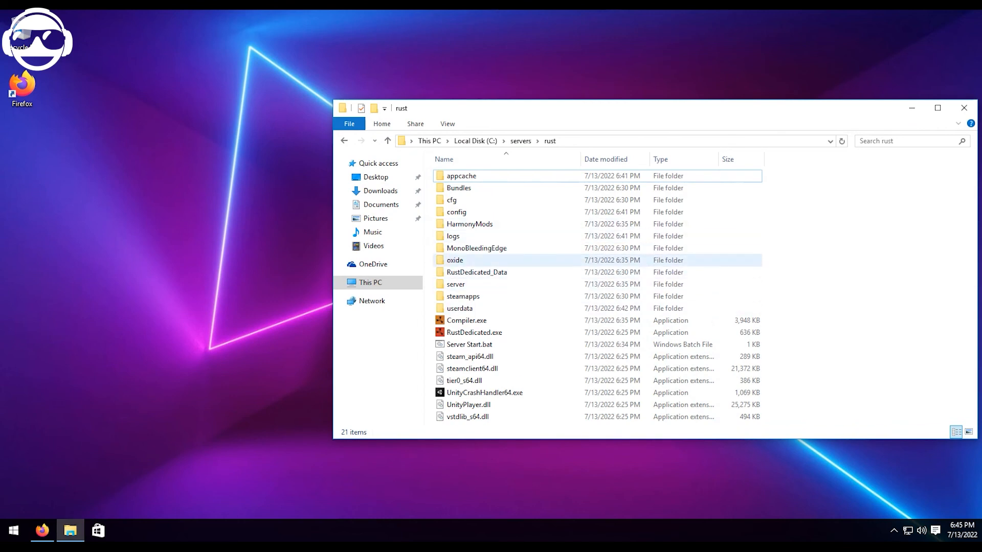
pyautogui.doubleClick(455, 259)
pyautogui.doubleClick(457, 224)
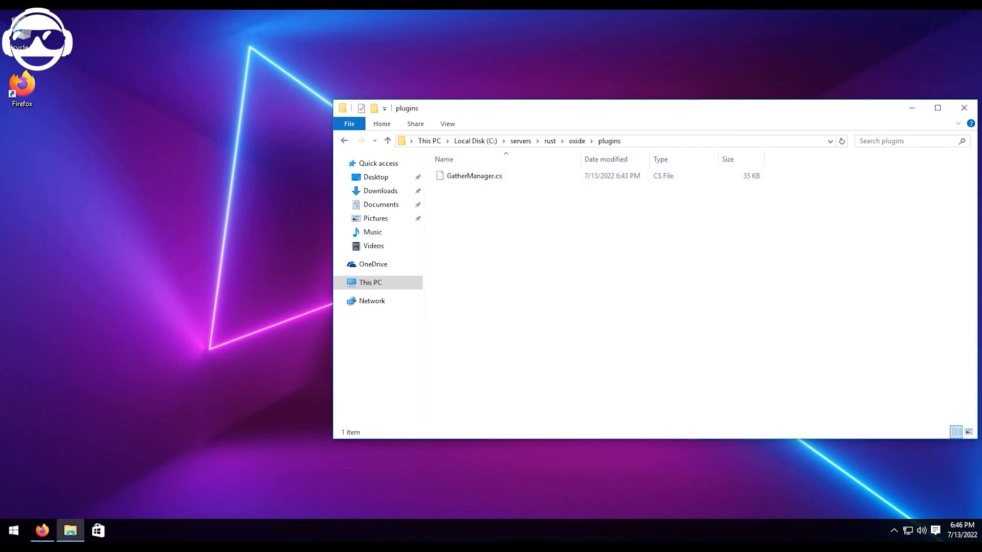
pyautogui.click(577, 141)
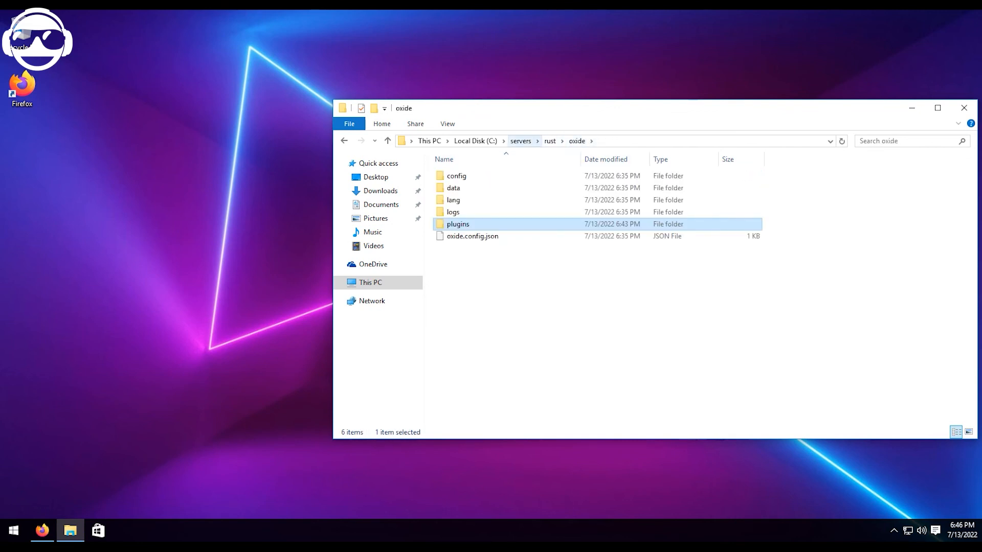
pyautogui.click(521, 141)
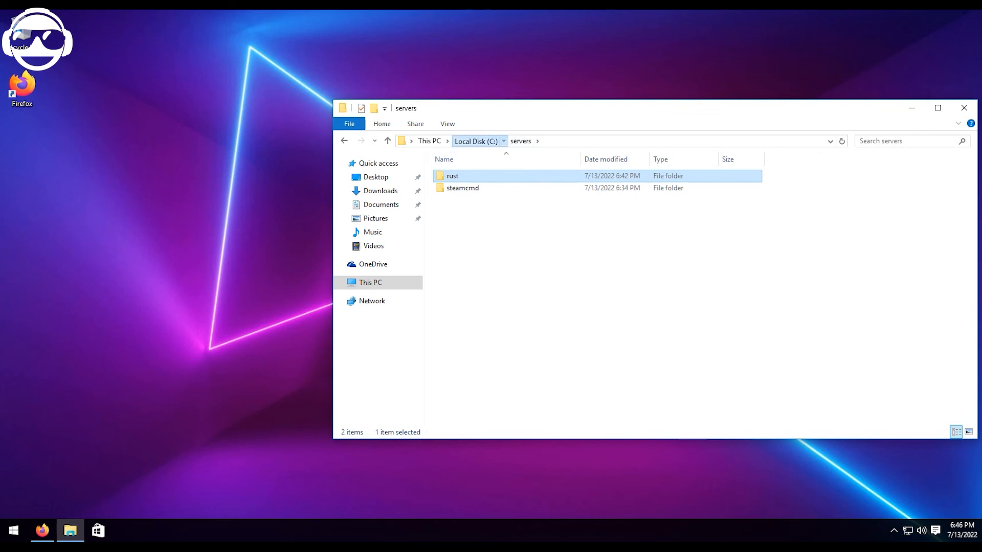
pyautogui.click(475, 140)
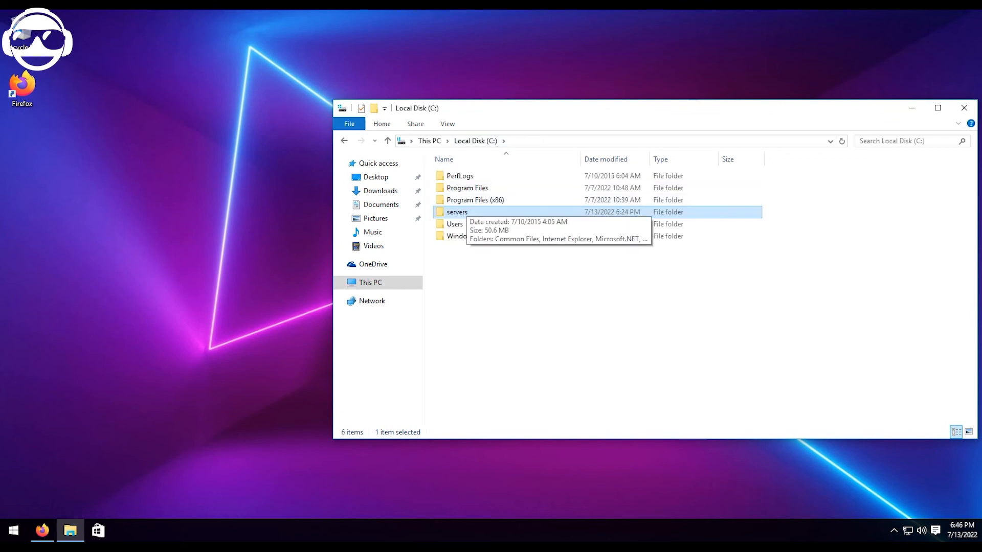